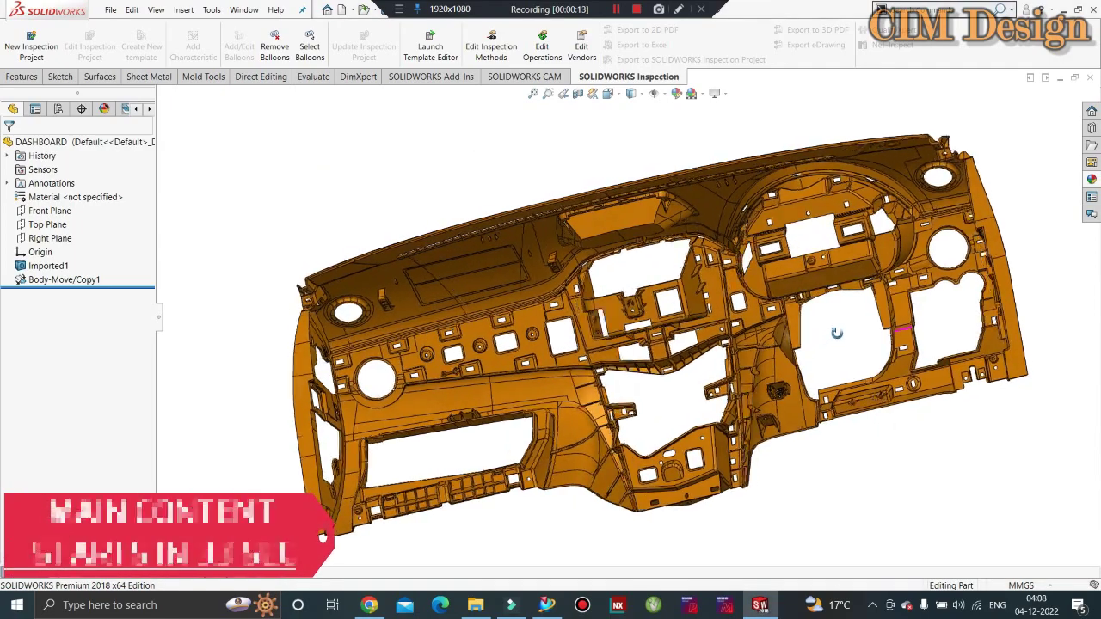
Orbit and zoom the dashboard to inspect it from several angles
mouse_move(835, 329)
middle_mouse_down()
mouse_move(840, 300)
mouse_move(604, 325)
middle_mouse_up()
scroll(604, 326, "down", 3)
scroll(605, 325, "down", 3)
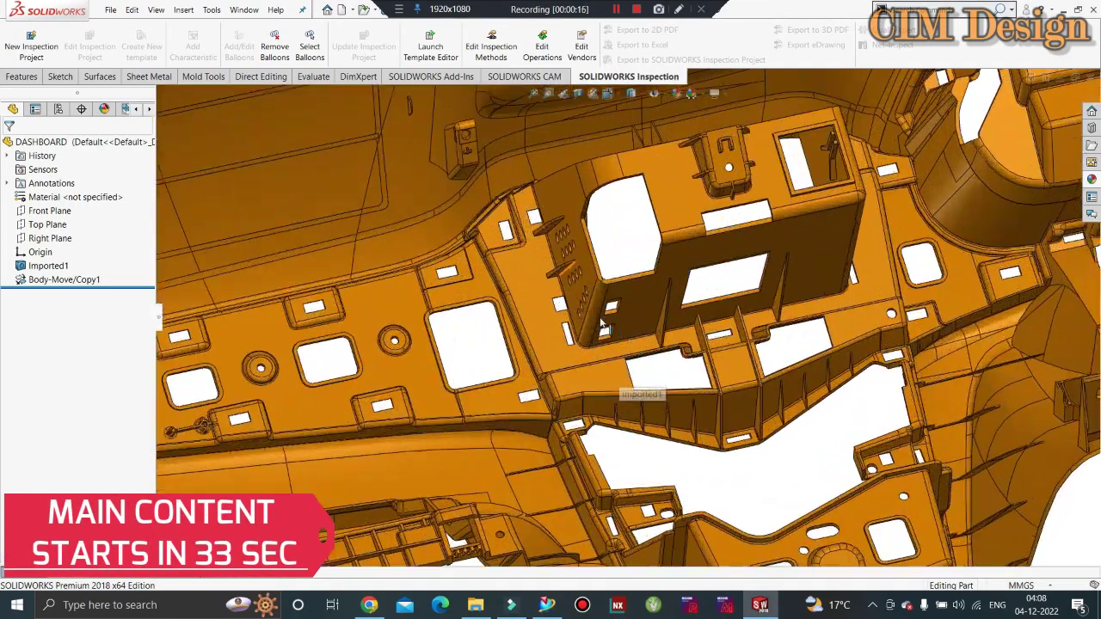
scroll(605, 325, "up", 2)
scroll(645, 249, "up", 2)
scroll(645, 250, "up", 2)
scroll(447, 479, "down", 4)
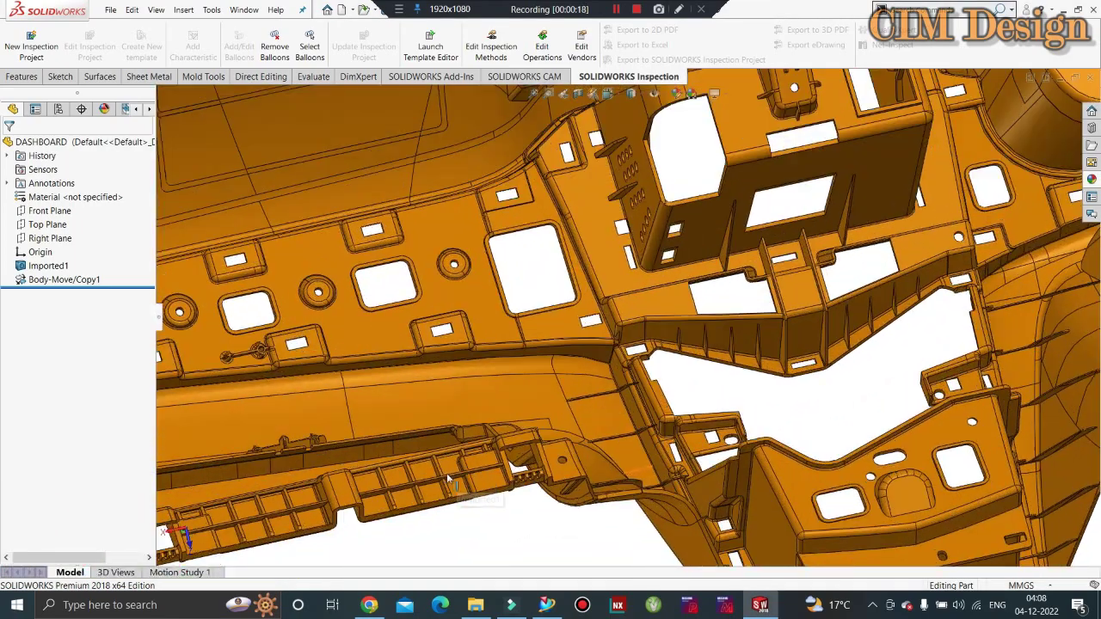
scroll(451, 481, "up", 2)
scroll(465, 486, "up", 3)
scroll(469, 486, "up", 2)
mouse_move(469, 486)
middle_mouse_down()
mouse_move(840, 378)
mouse_move(805, 416)
middle_mouse_up()
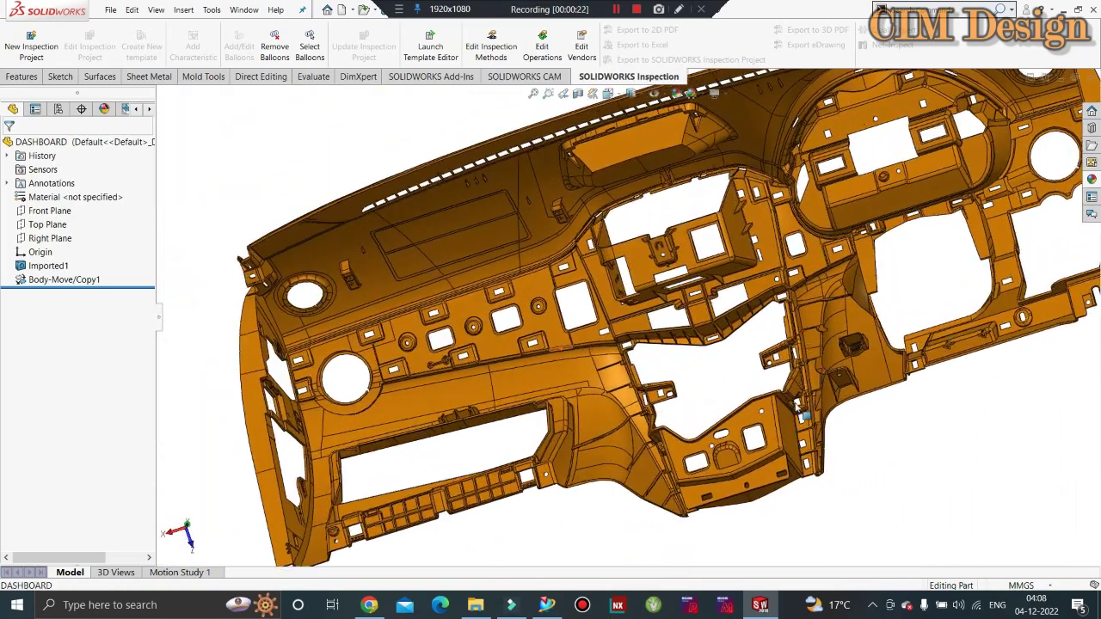
scroll(803, 414, "down", 3)
scroll(813, 350, "down", 2)
scroll(516, 376, "up", 2)
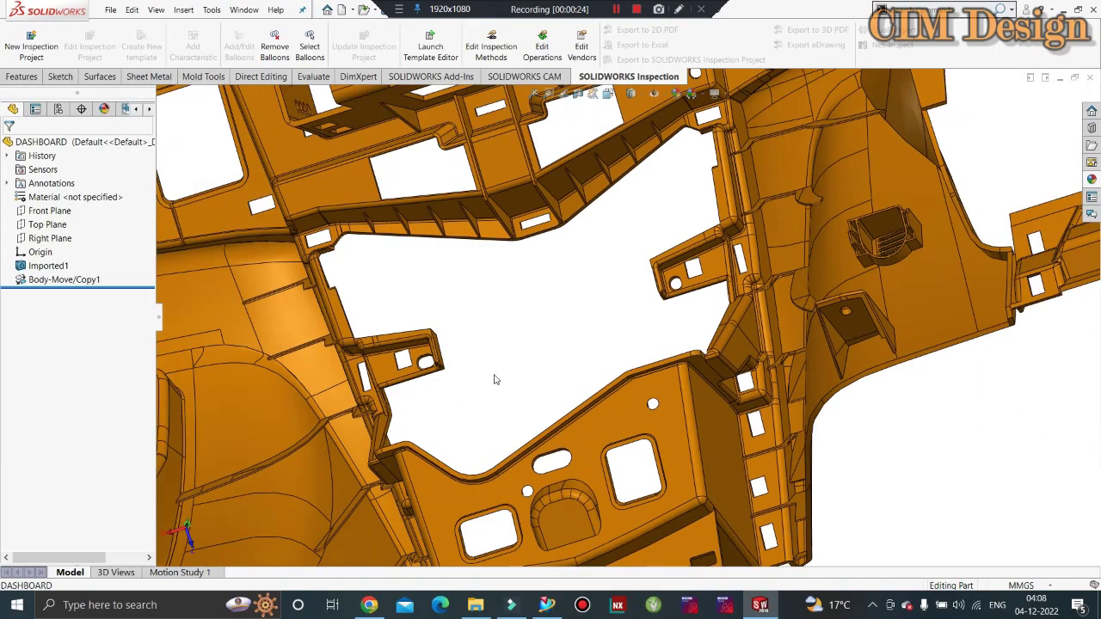
scroll(654, 327, "down", 3)
scroll(705, 284, "down", 1)
scroll(714, 278, "down", 2)
scroll(715, 279, "up", 1)
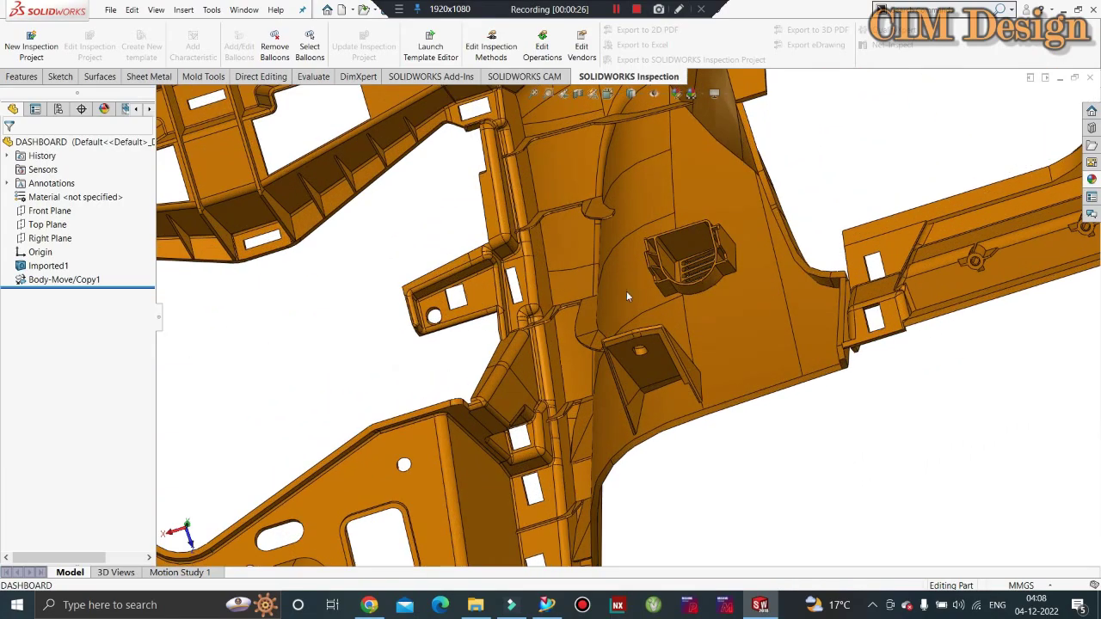
scroll(626, 290, "up", 2)
scroll(568, 318, "up", 2)
scroll(768, 344, "up", 2)
scroll(787, 305, "down", 2)
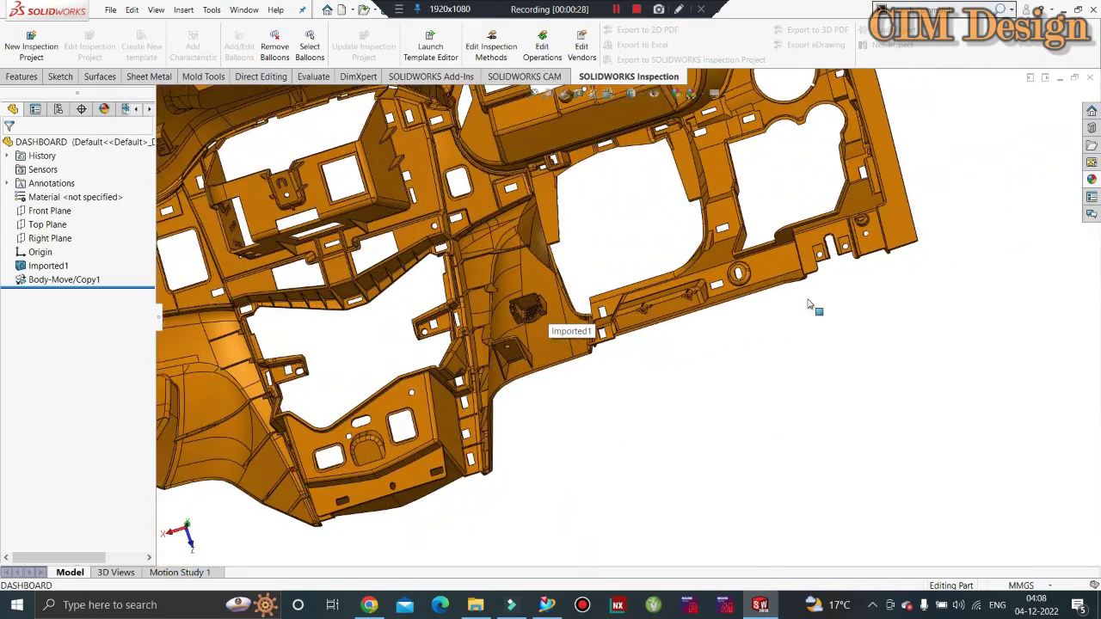
scroll(813, 309, "up", 1)
scroll(834, 314, "up", 3)
scroll(804, 331, "up", 1)
Turn the dashboard from its rear to a near-frontal view, tilted to show more of its top
mouse_move(799, 338)
middle_mouse_down()
mouse_move(748, 371)
mouse_move(671, 384)
mouse_move(671, 395)
middle_mouse_up()
scroll(636, 378, "down", 2)
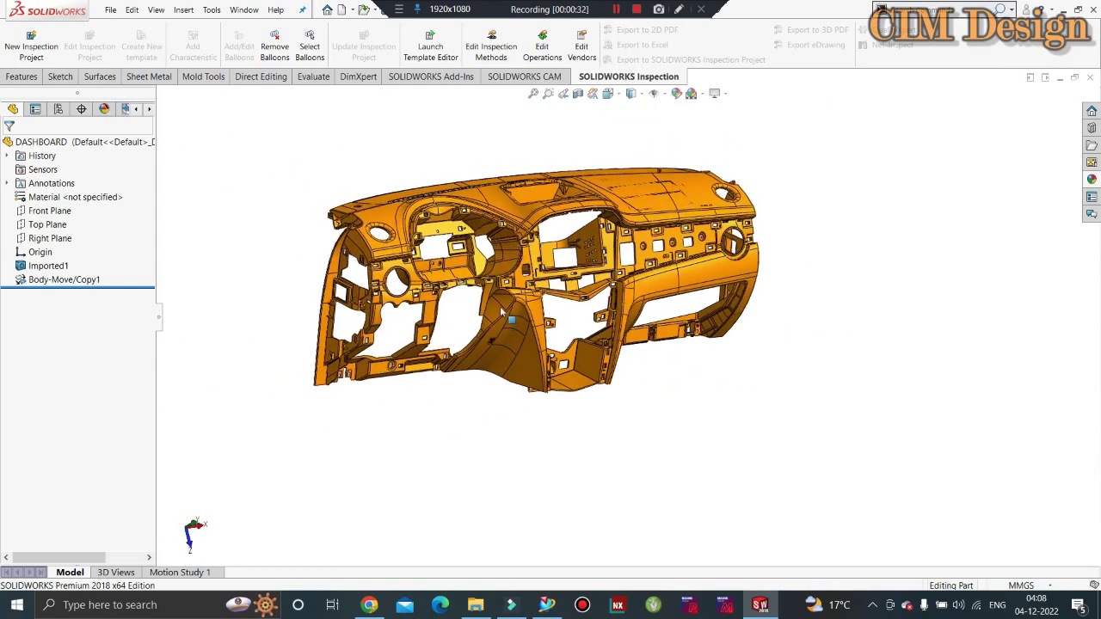
scroll(559, 344, "down", 1)
scroll(485, 304, "down", 1)
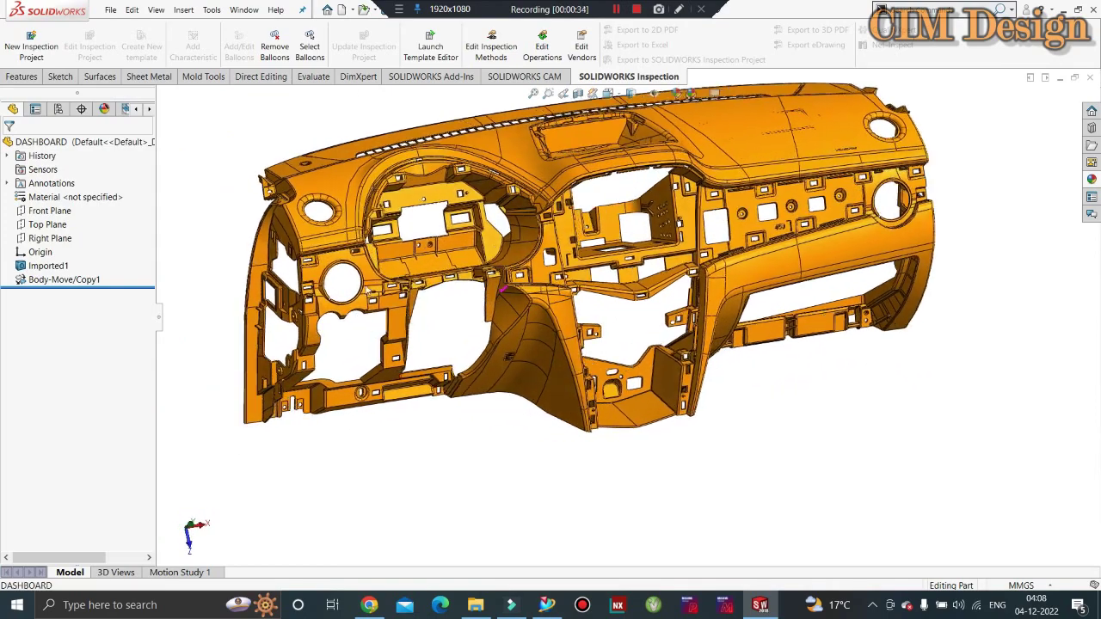
scroll(477, 306, "down", 1)
scroll(456, 308, "down", 2)
scroll(439, 310, "down", 1)
scroll(434, 312, "up", 3)
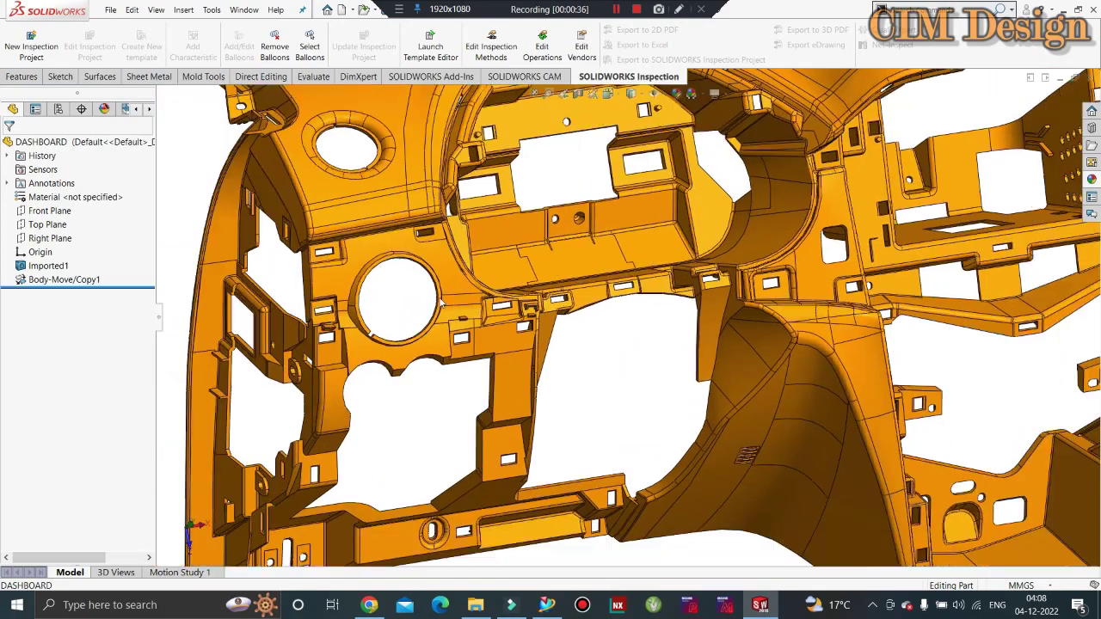
scroll(426, 361, "up", 2)
scroll(456, 373, "up", 3)
scroll(795, 295, "down", 2)
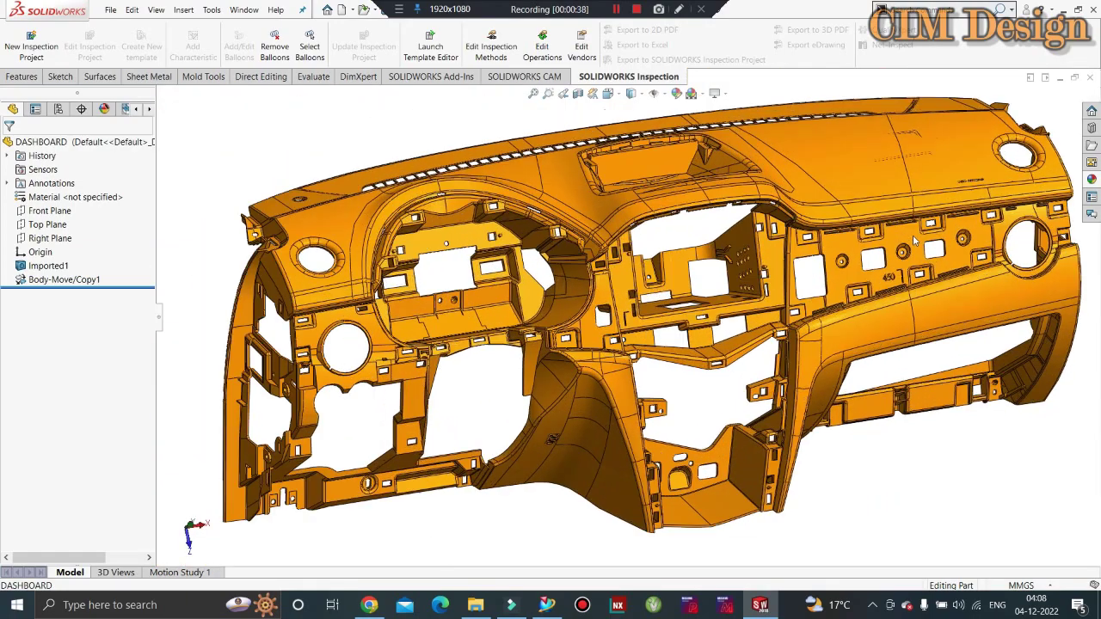
scroll(860, 258, "down", 1)
scroll(952, 207, "up", 1)
scroll(946, 215, "down", 1)
scroll(912, 222, "down", 1)
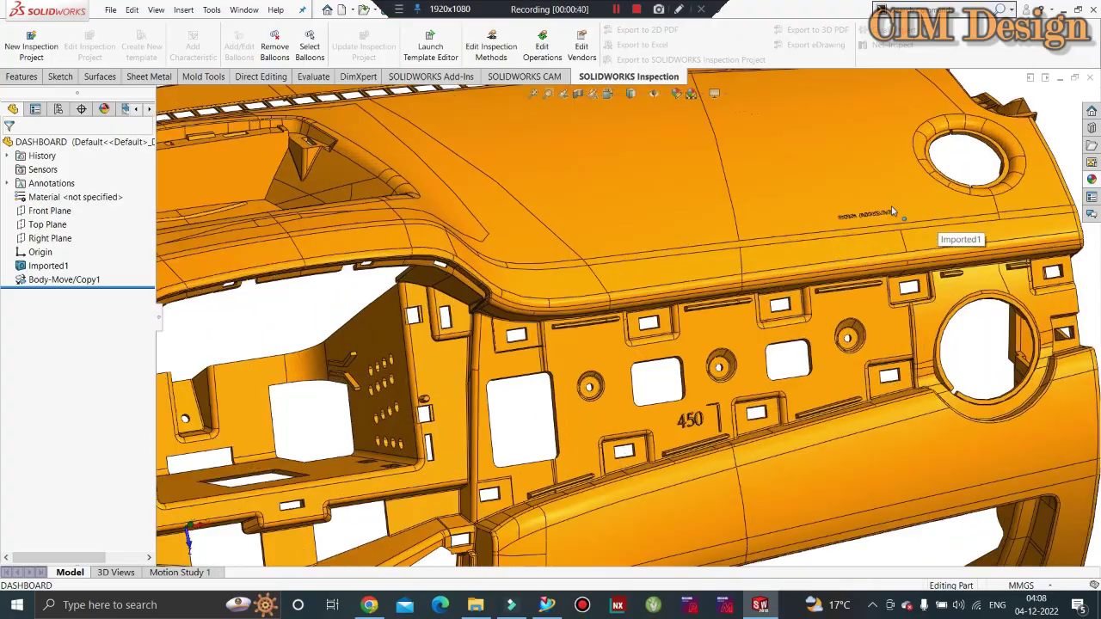
scroll(894, 225, "down", 2)
scroll(894, 222, "down", 2)
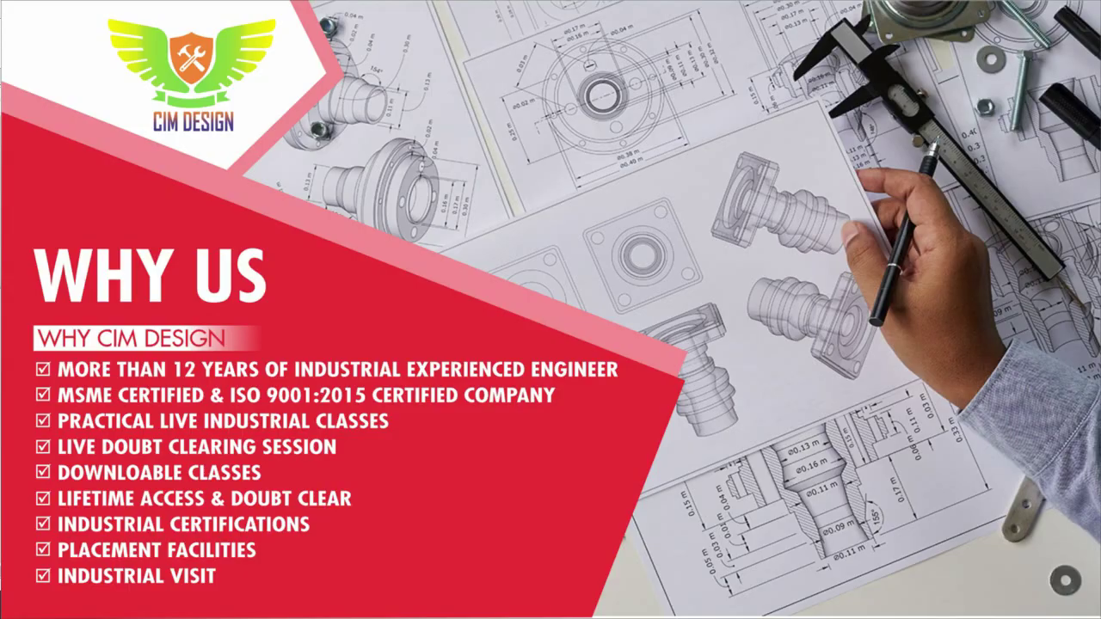
scroll(616, 368, "up", 1)
scroll(617, 367, "up", 1)
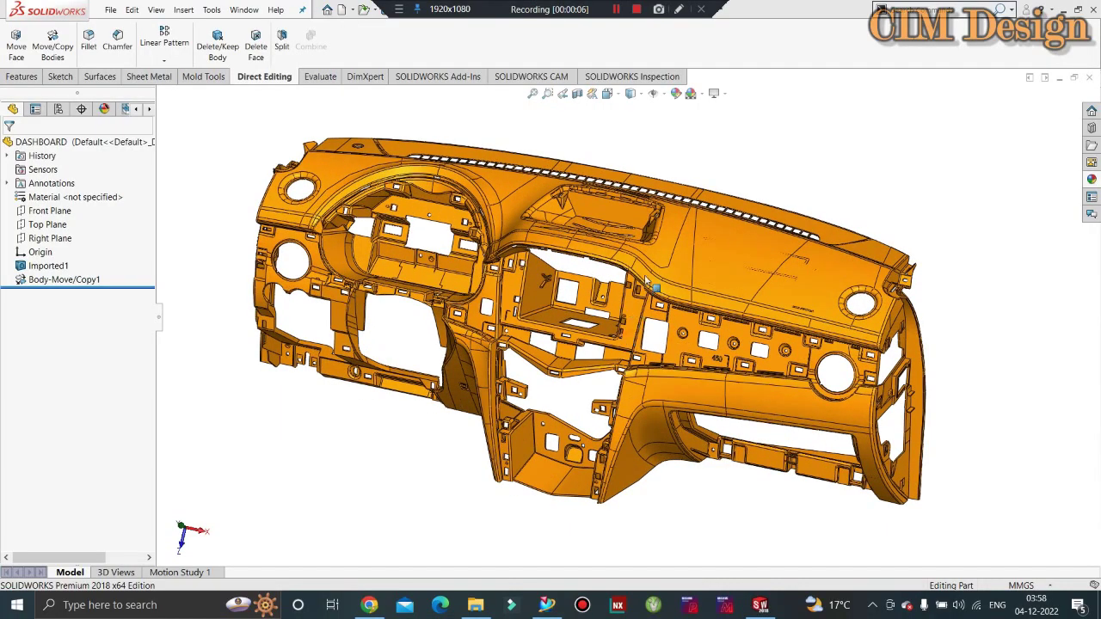
middle_click_drag(645, 281, 724, 302)
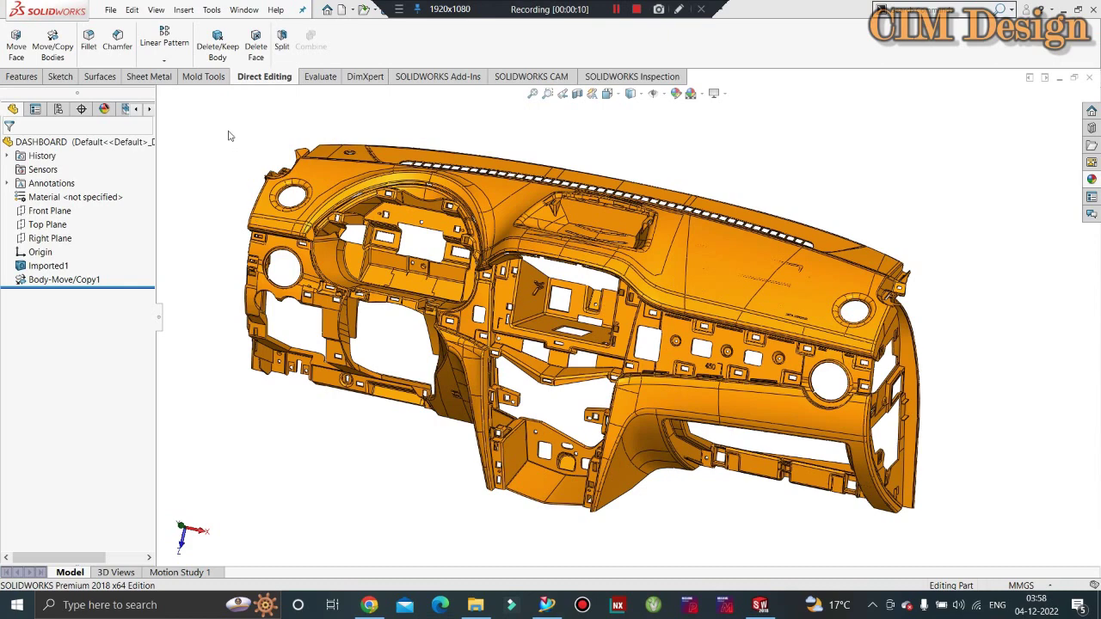
scroll(658, 359, "up", 1)
scroll(660, 360, "down", 1)
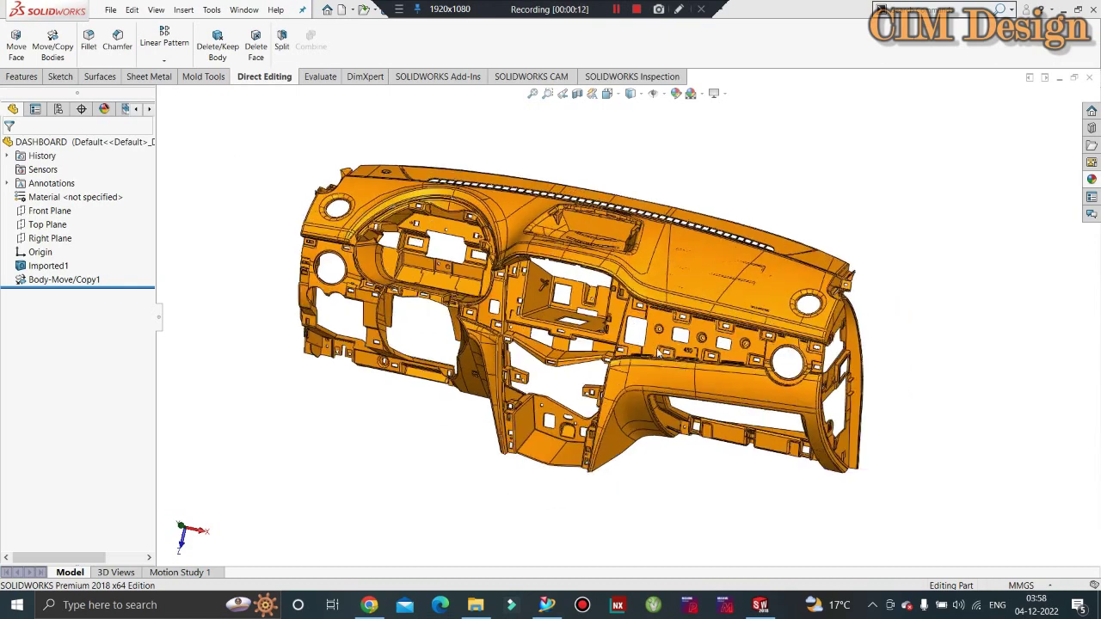
scroll(658, 344, "down", 1)
mouse_move(634, 295)
middle_mouse_down()
mouse_move(627, 263)
mouse_move(747, 246)
middle_mouse_up()
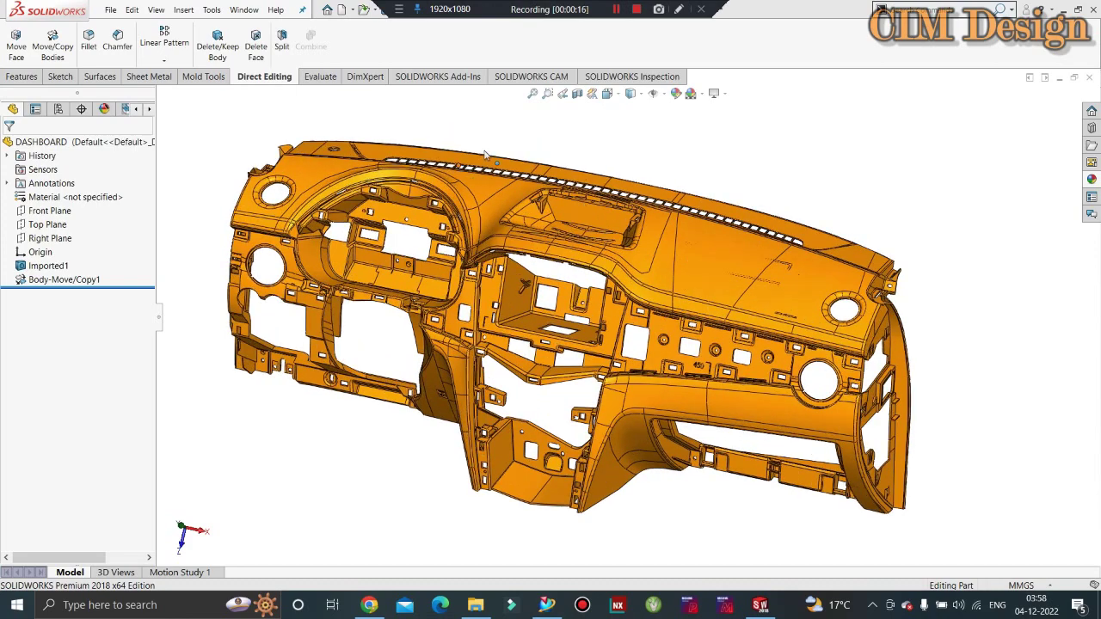
mouse_move(817, 198)
middle_mouse_down()
mouse_move(708, 246)
mouse_move(493, 273)
middle_mouse_up()
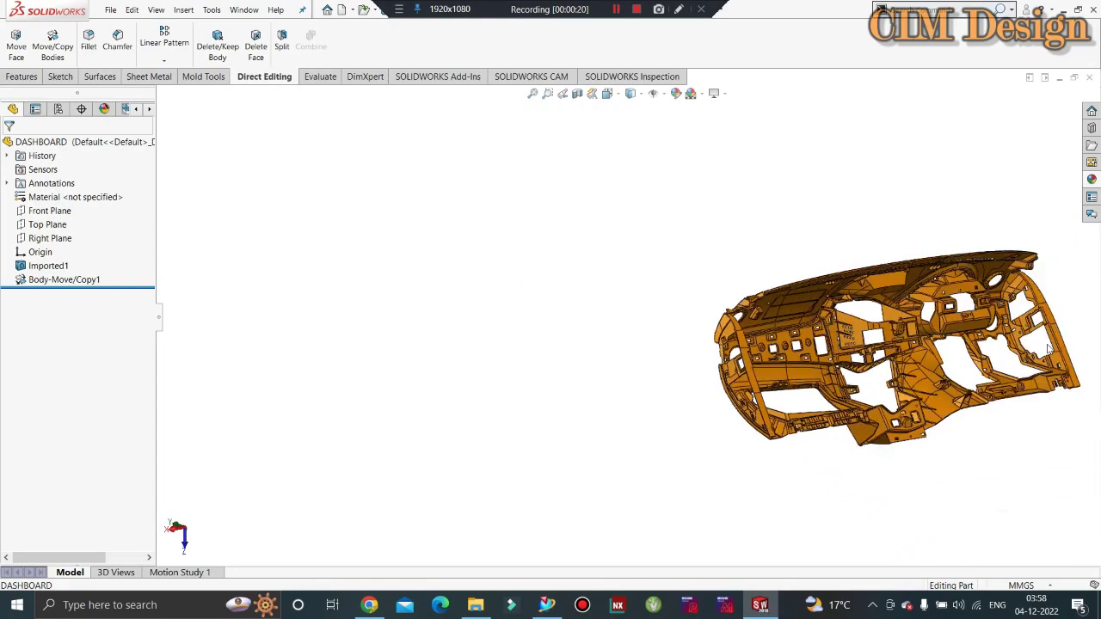
mouse_move(1049, 349)
middle_mouse_down()
mouse_move(958, 351)
mouse_move(947, 402)
mouse_move(903, 391)
mouse_move(739, 413)
mouse_move(761, 367)
mouse_move(241, 228)
mouse_move(602, 292)
middle_mouse_up()
scroll(857, 396, "down", 1)
scroll(856, 395, "down", 1)
scroll(857, 396, "up", 2)
scroll(617, 282, "down", 2)
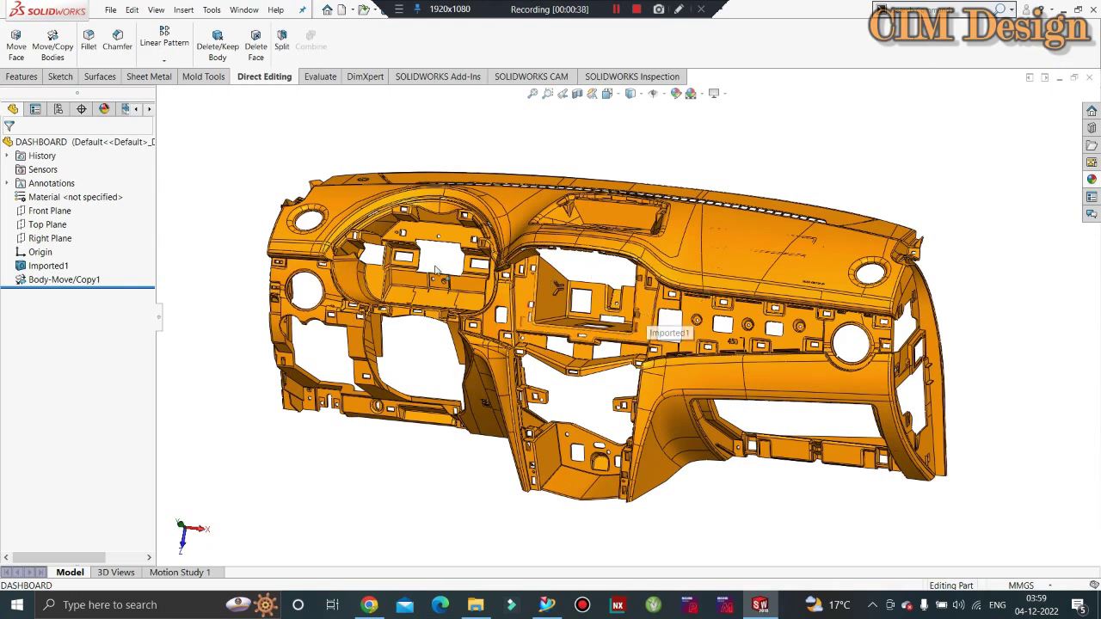
Browse the Steel and Plastics material categories, then close the material editor without assigning anything
right_click(90, 200)
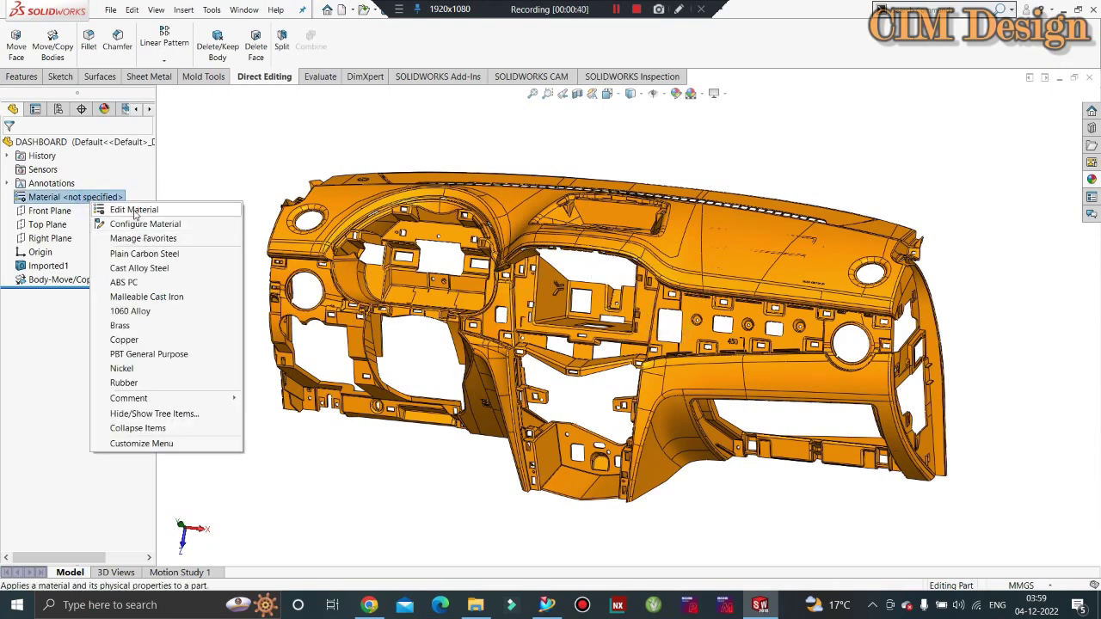
left_click(135, 210)
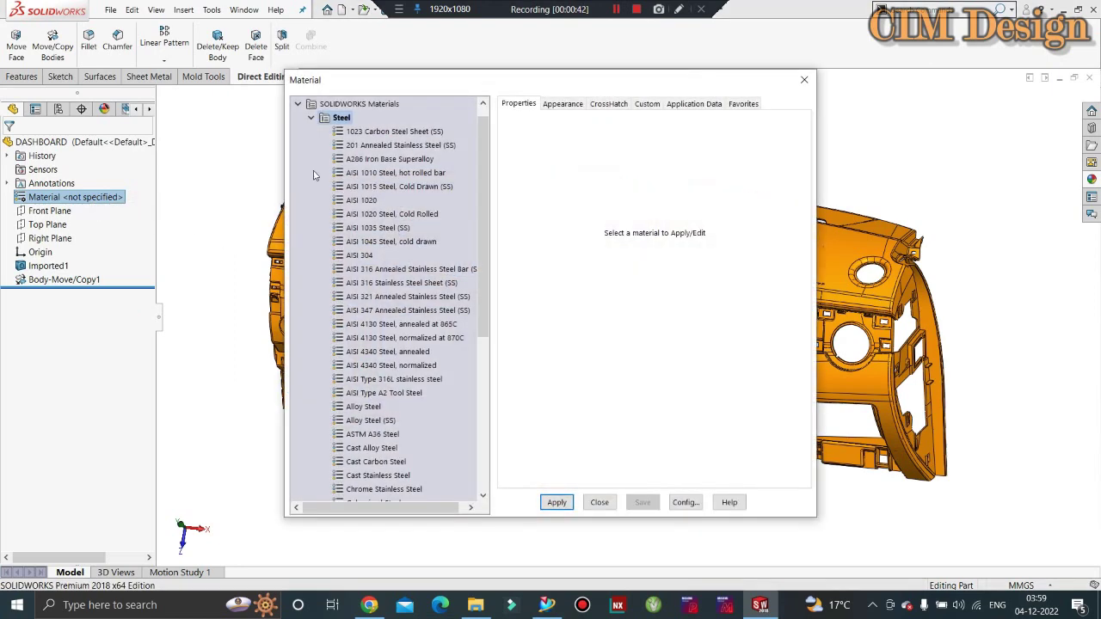
left_click(311, 131)
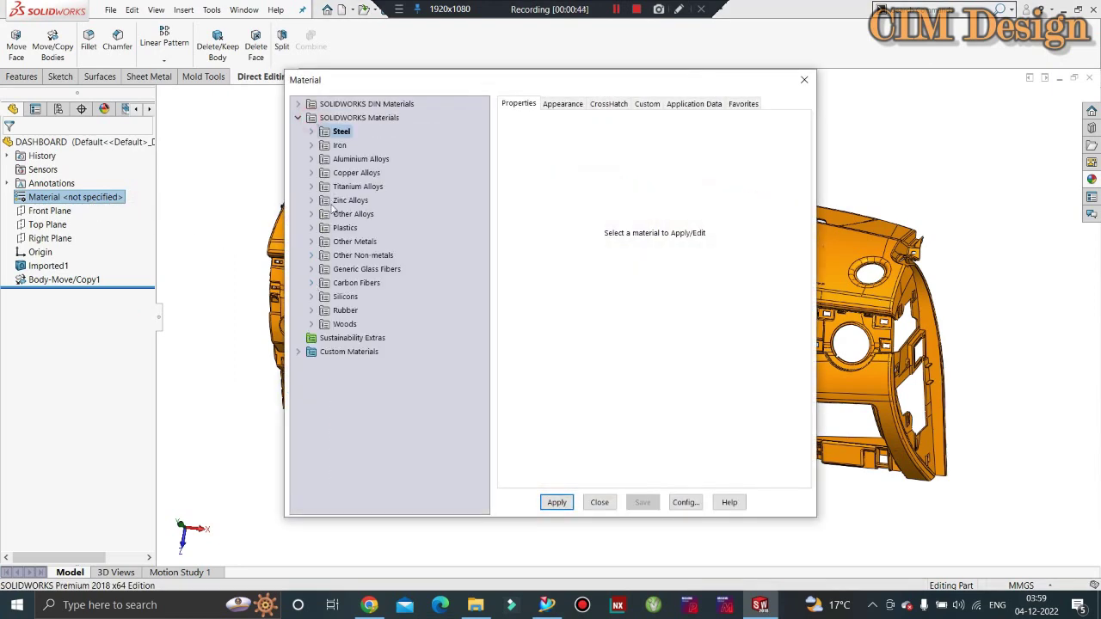
left_click(311, 228)
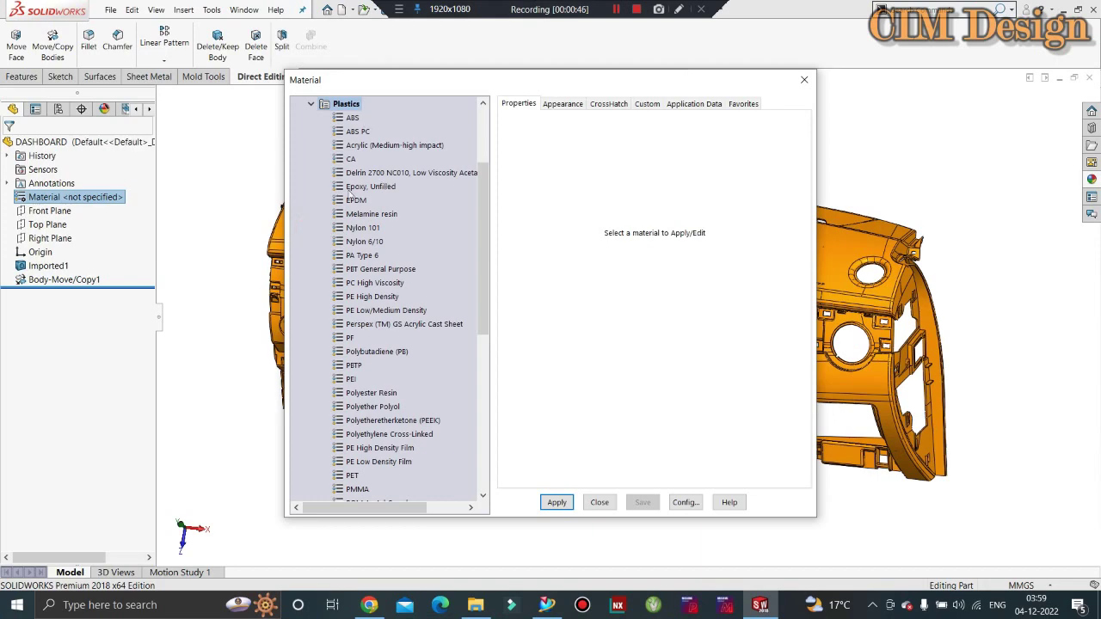
left_click(805, 79)
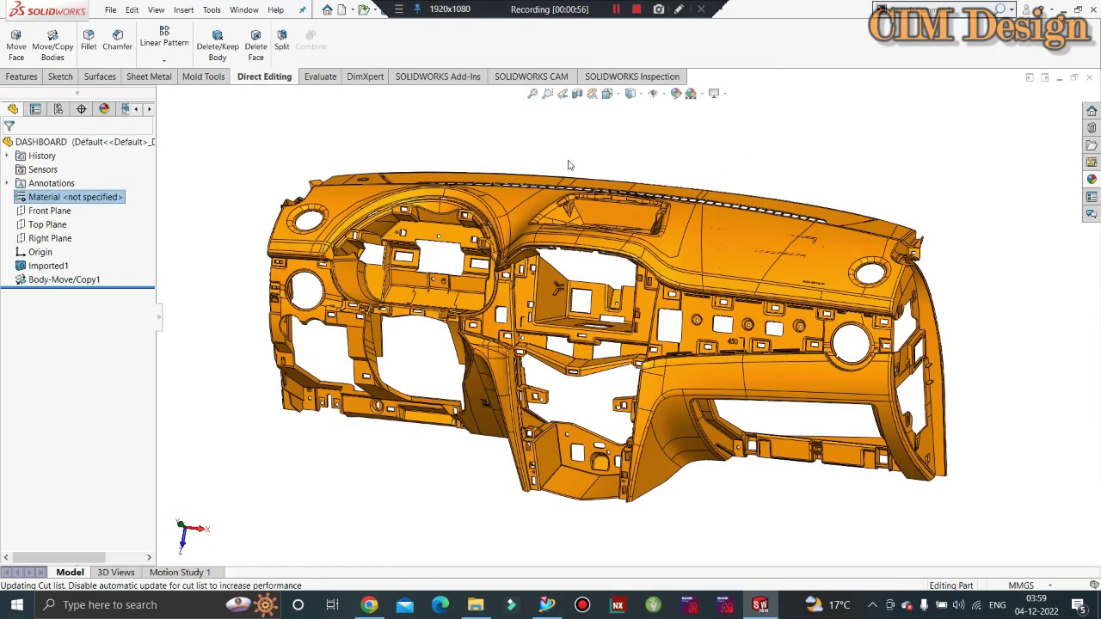
Pan and zoom until the whole dashboard sits centred and fully visible
scroll(630, 306, "up", 1)
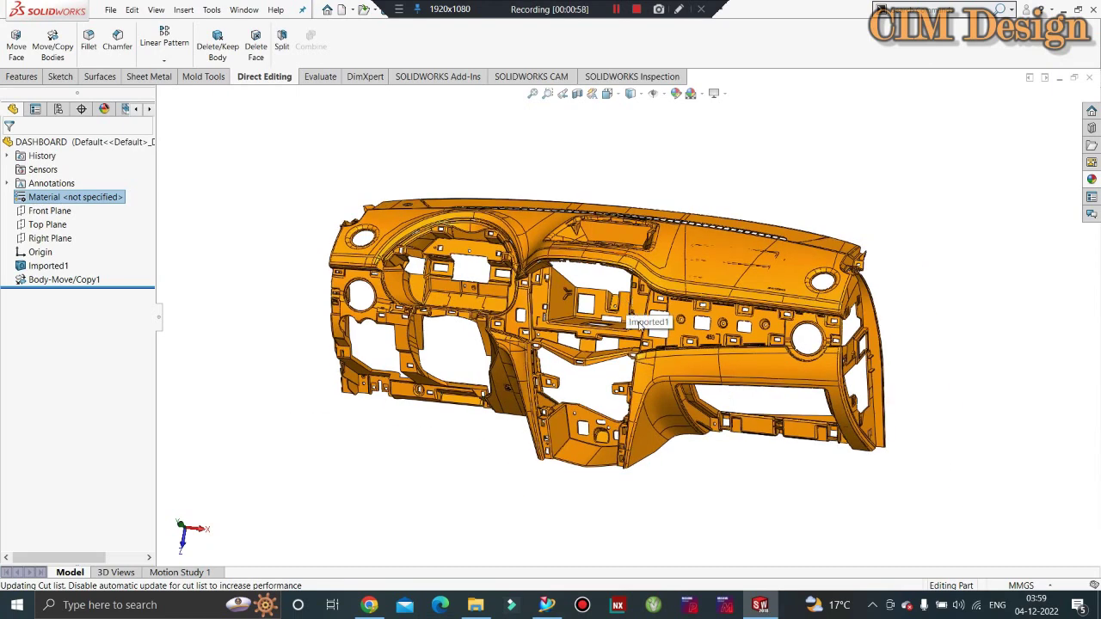
scroll(657, 269, "down", 2)
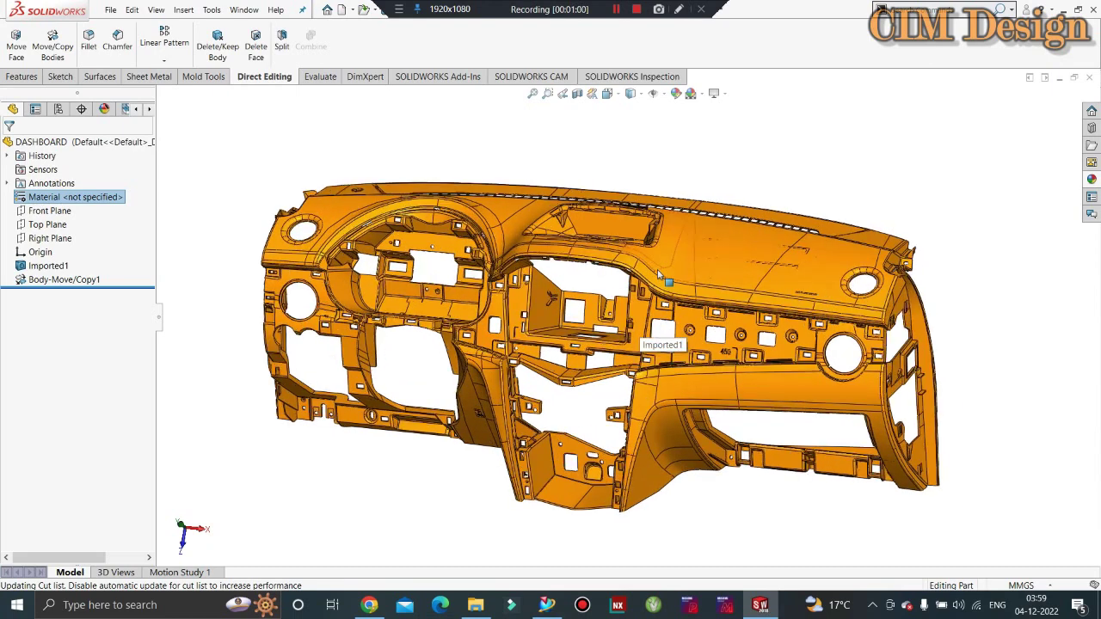
mouse_move(679, 279)
middle_mouse_down()
mouse_move(698, 274)
mouse_move(688, 277)
middle_mouse_up()
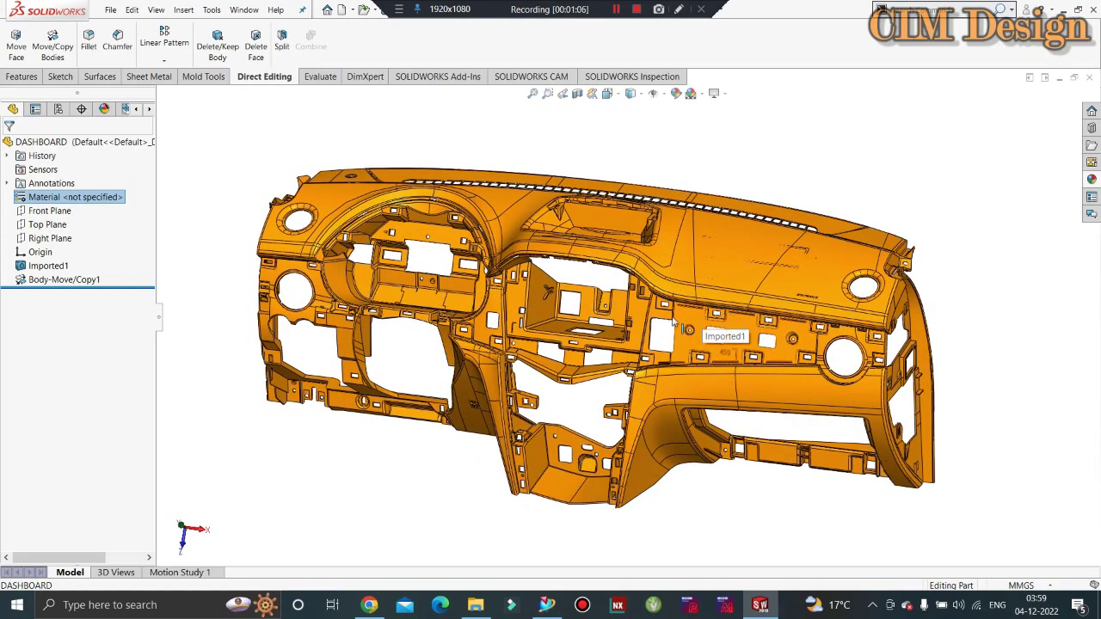
middle_click_drag(569, 308, 580, 301)
scroll(588, 298, "down", 1)
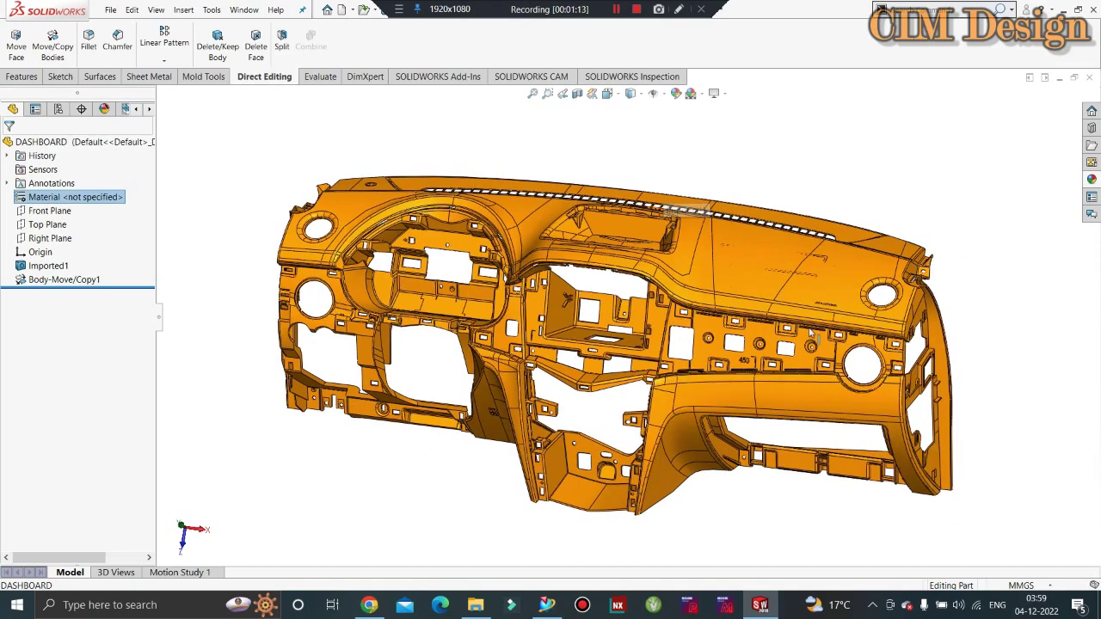
middle_click_drag(848, 336, 809, 333, "ctrl")
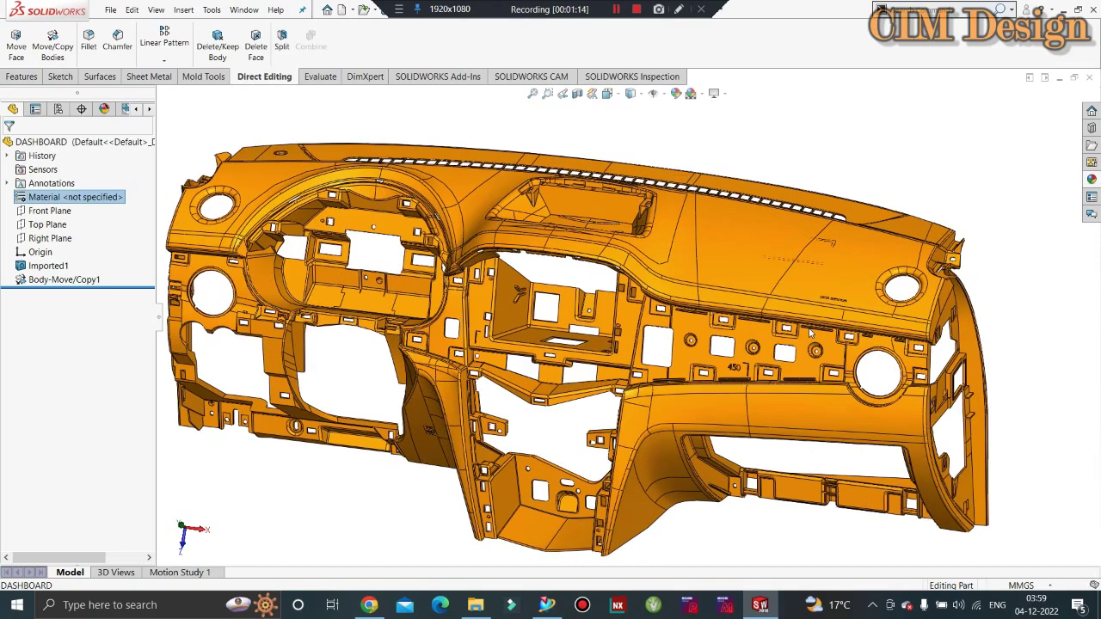
scroll(610, 319, "up", 1)
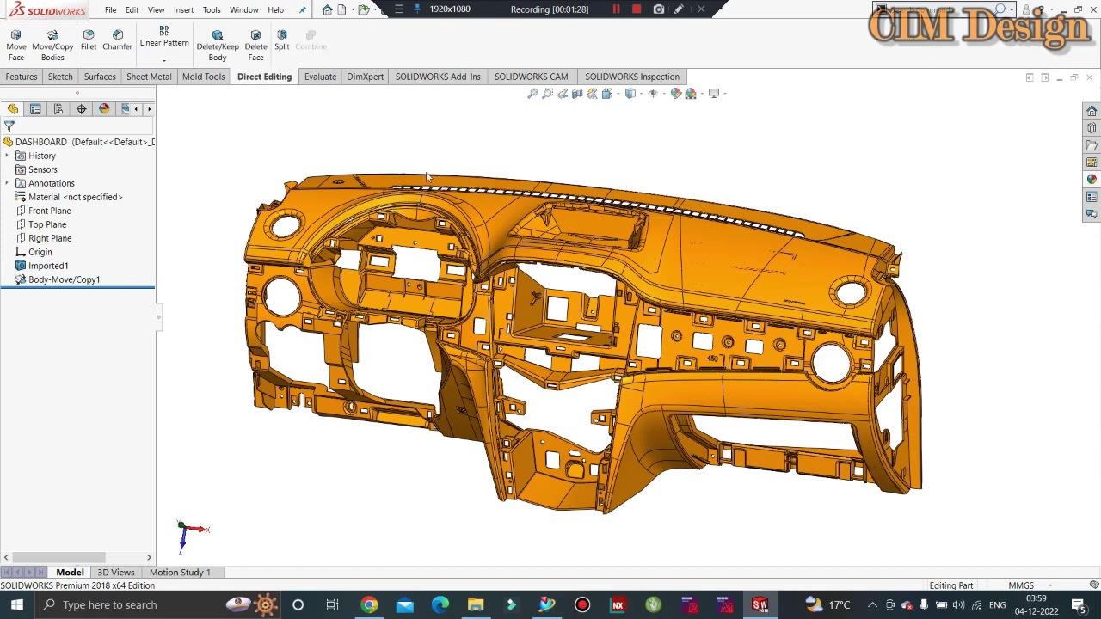
Launch Mass Properties from the Evaluate tools for the dashboard part
left_click(309, 80)
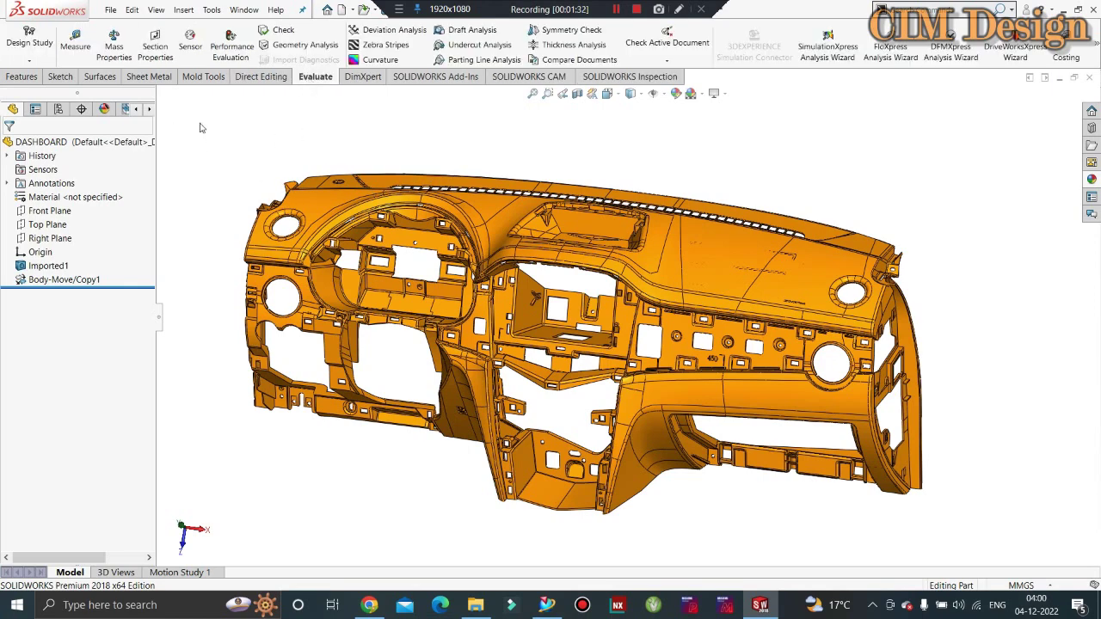
left_click(115, 44)
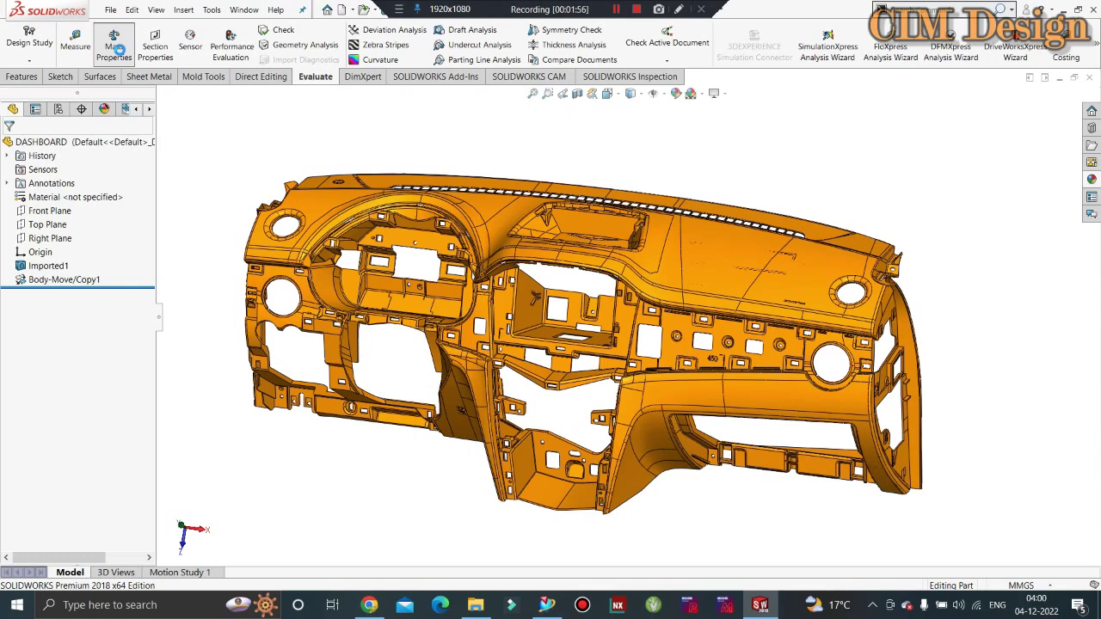
Review the dashboard's 4131.09 g mass and its density value, then open the mass property Options
left_click(114, 47)
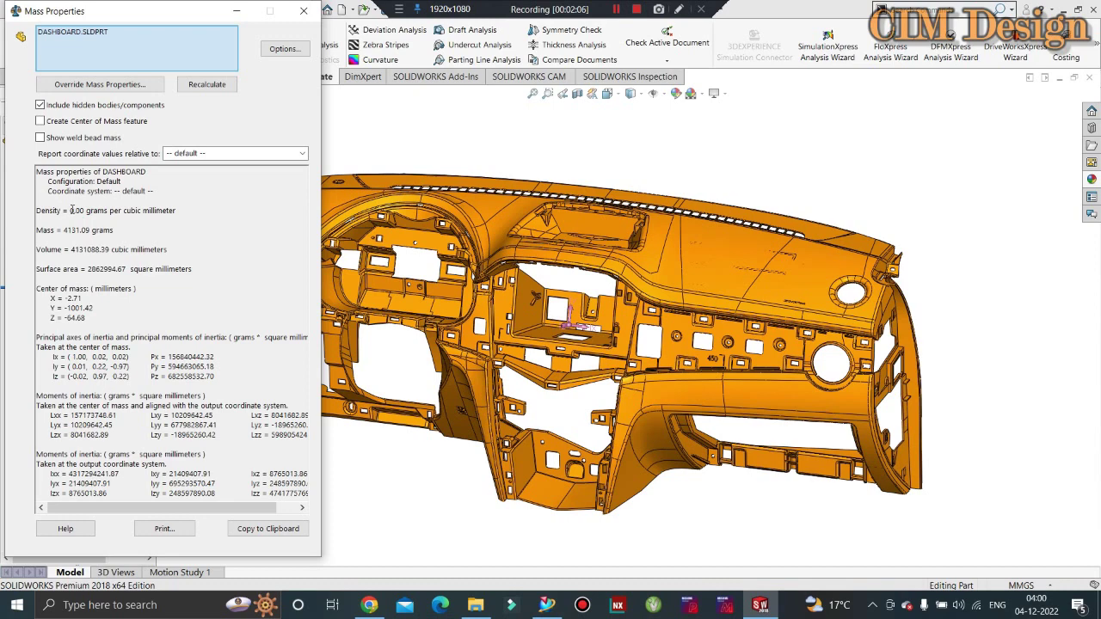
left_click_drag(69, 211, 108, 214)
left_click(287, 50)
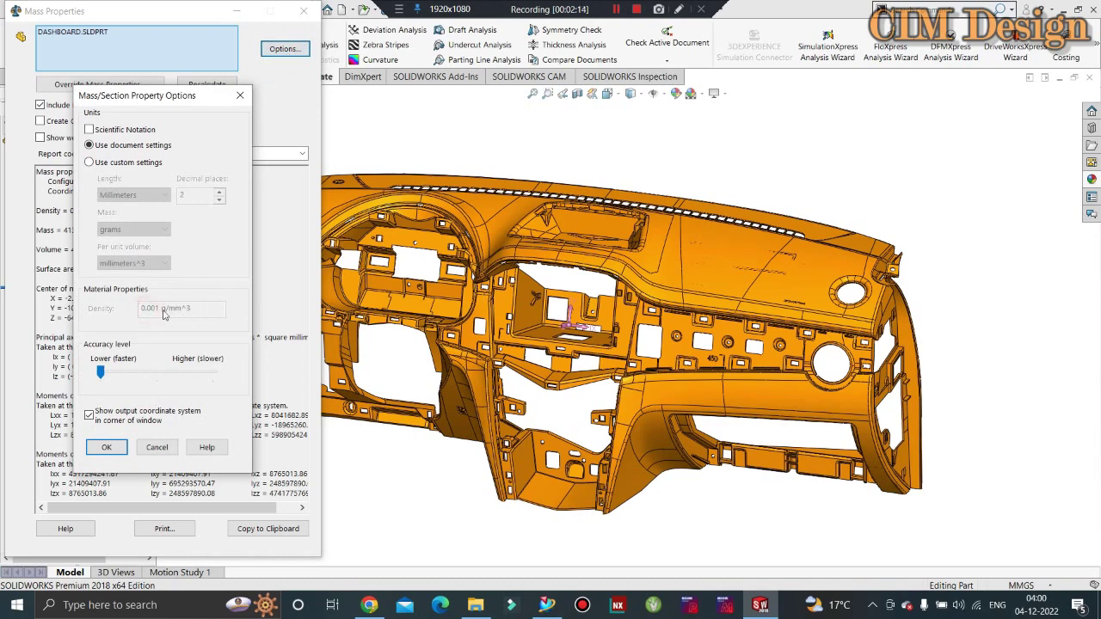
Use custom settings with millimeters, grams and millimeters^3, after briefly trying centimeters^3
left_click(89, 163)
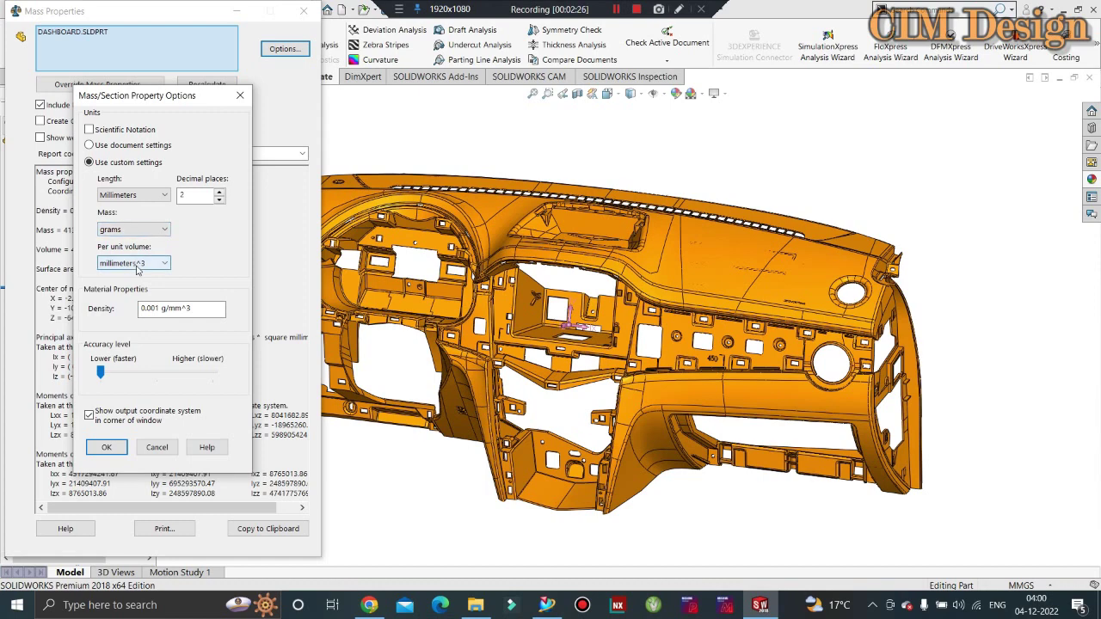
left_click(137, 269)
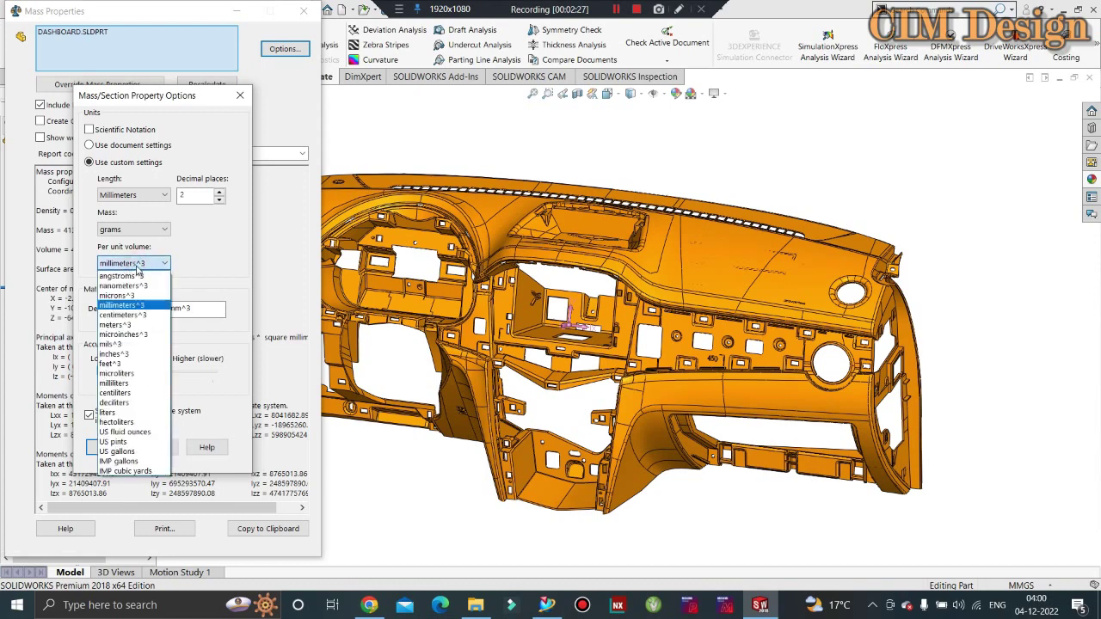
left_click(129, 314)
left_click_drag(222, 310, 129, 317)
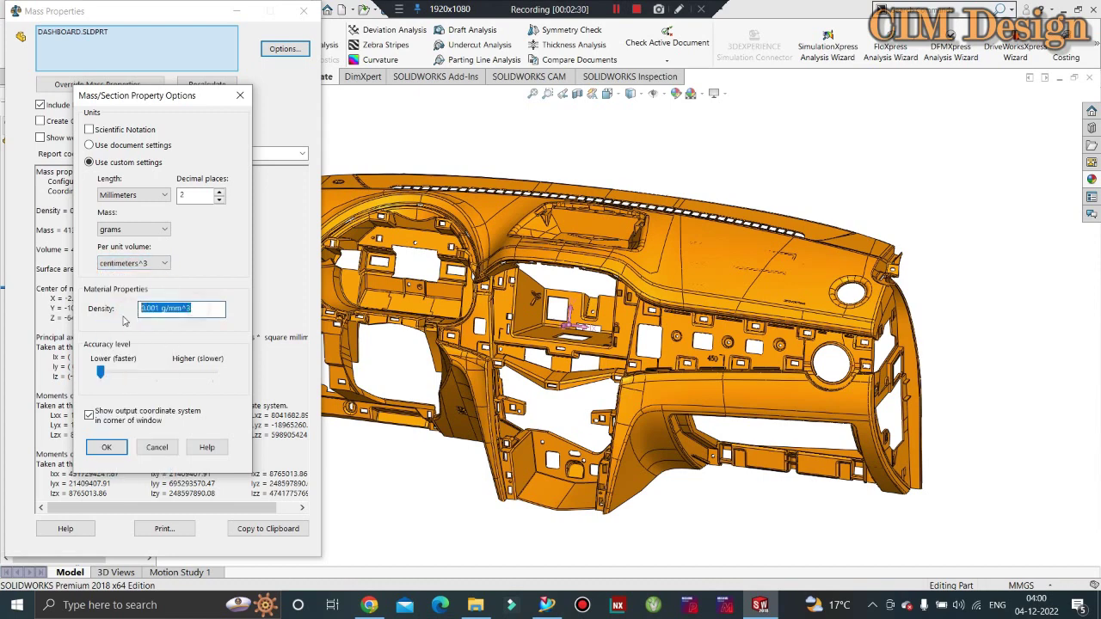
left_click(129, 265)
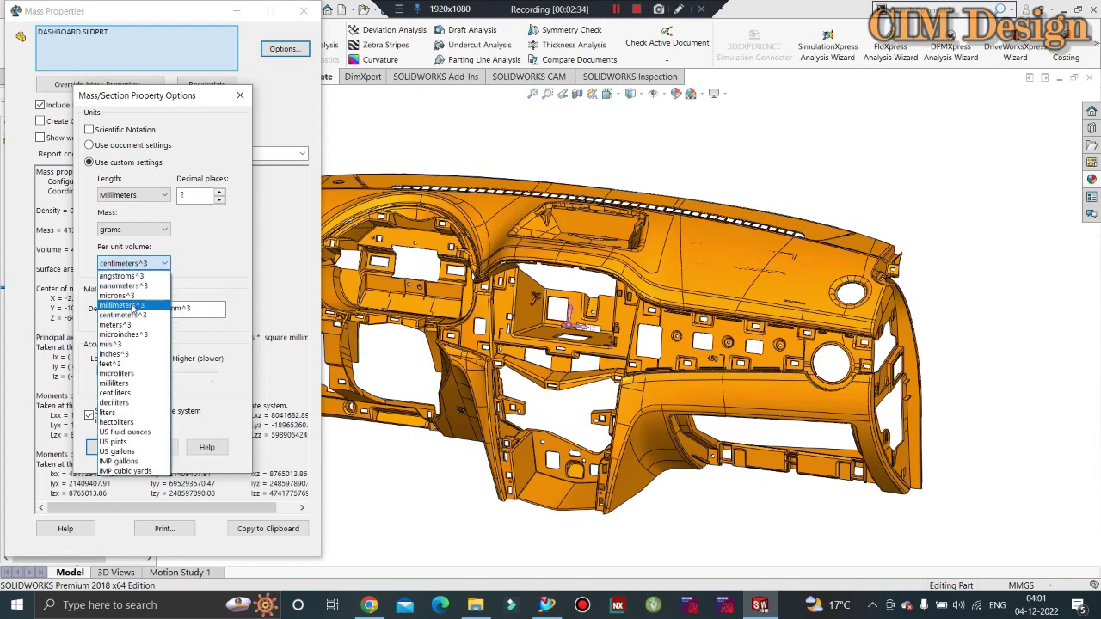
left_click(129, 305)
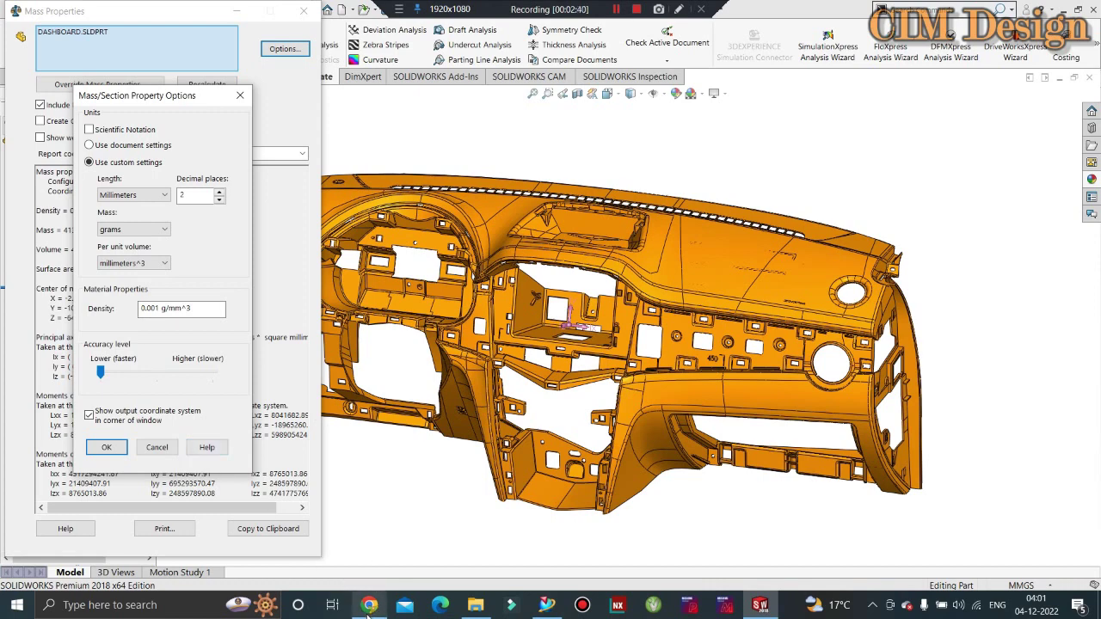
Enter 0.95 in the browser's gm/cm3 to gm/mm3 converter
left_click(368, 605)
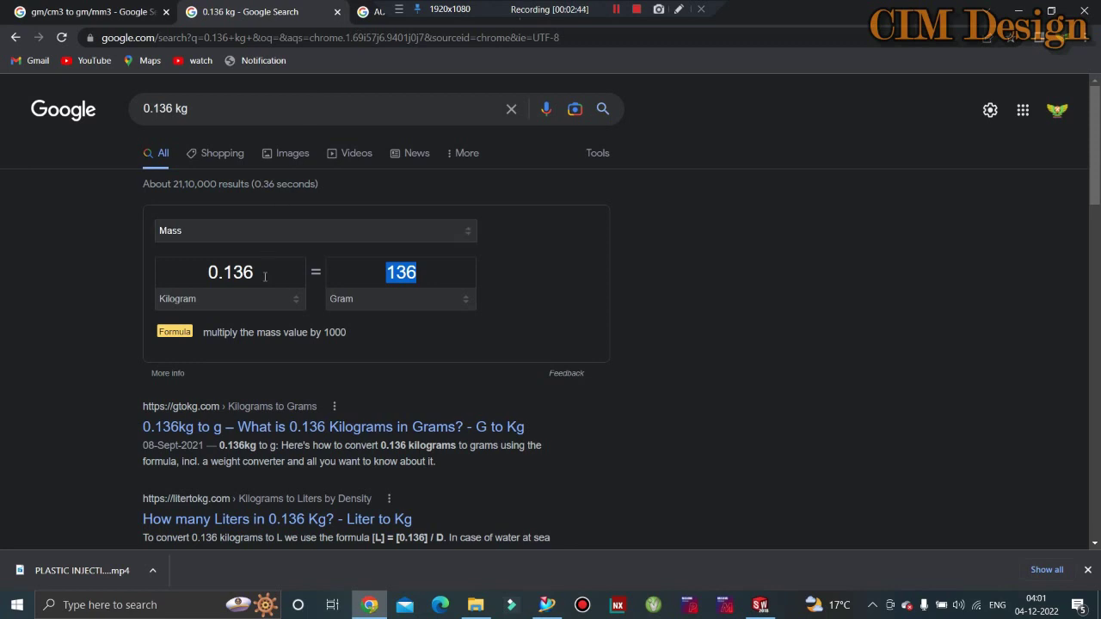
left_click(135, 12)
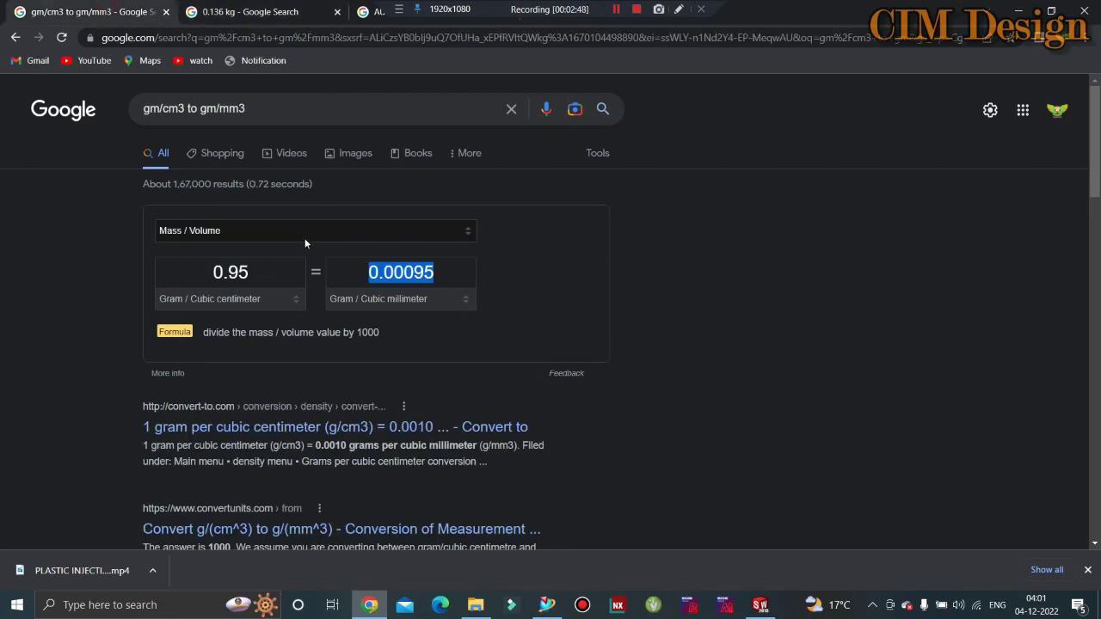
left_click(267, 277)
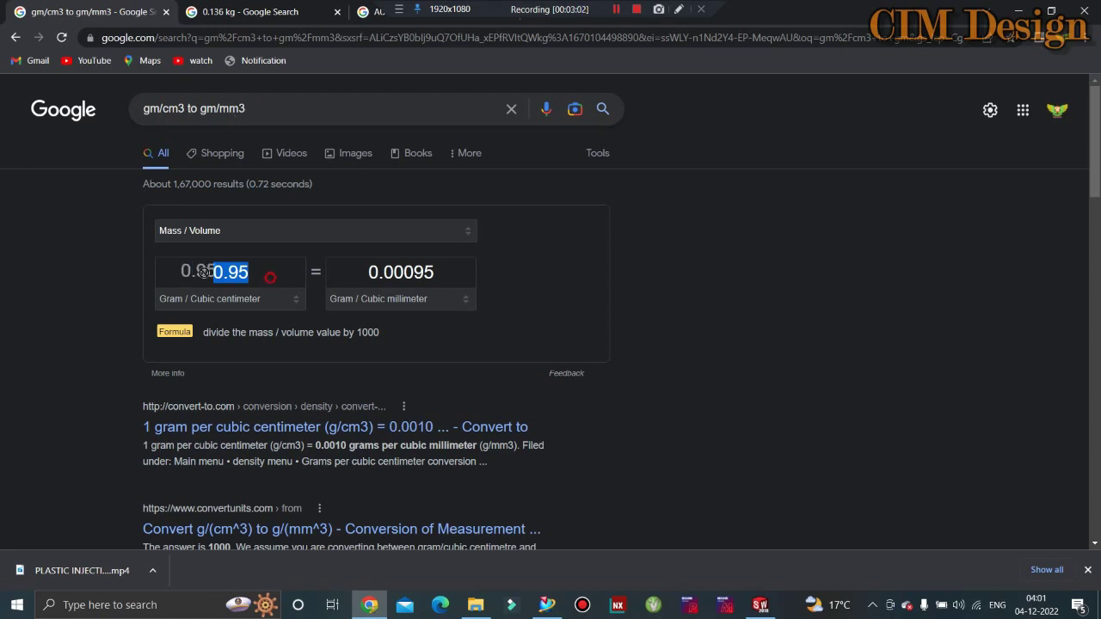
type("0.95")
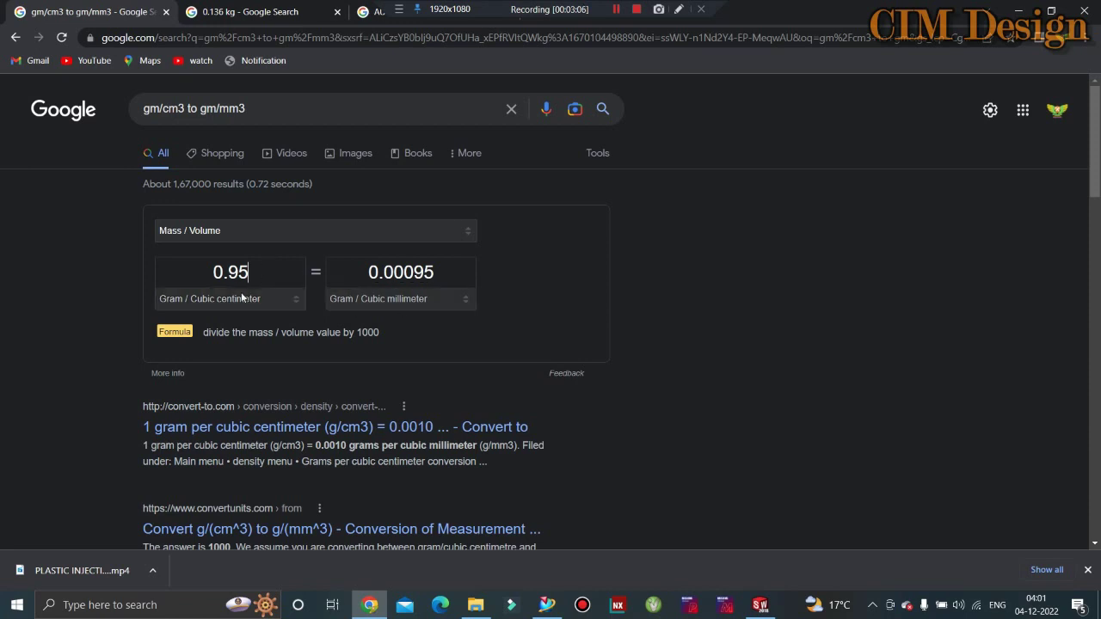
Copy the converted 0.00095 g/mm³ result and go back to SOLIDWORKS
left_click(368, 272)
left_click_drag(368, 272, 435, 272)
key("ctrl+c")
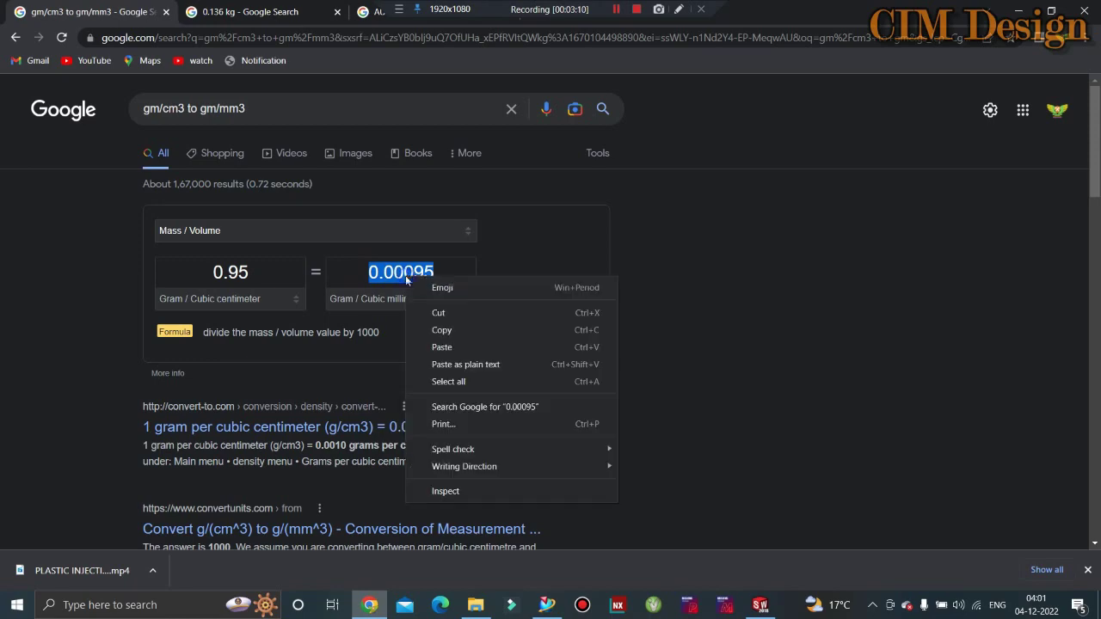
right_click(405, 276)
left_click(439, 331)
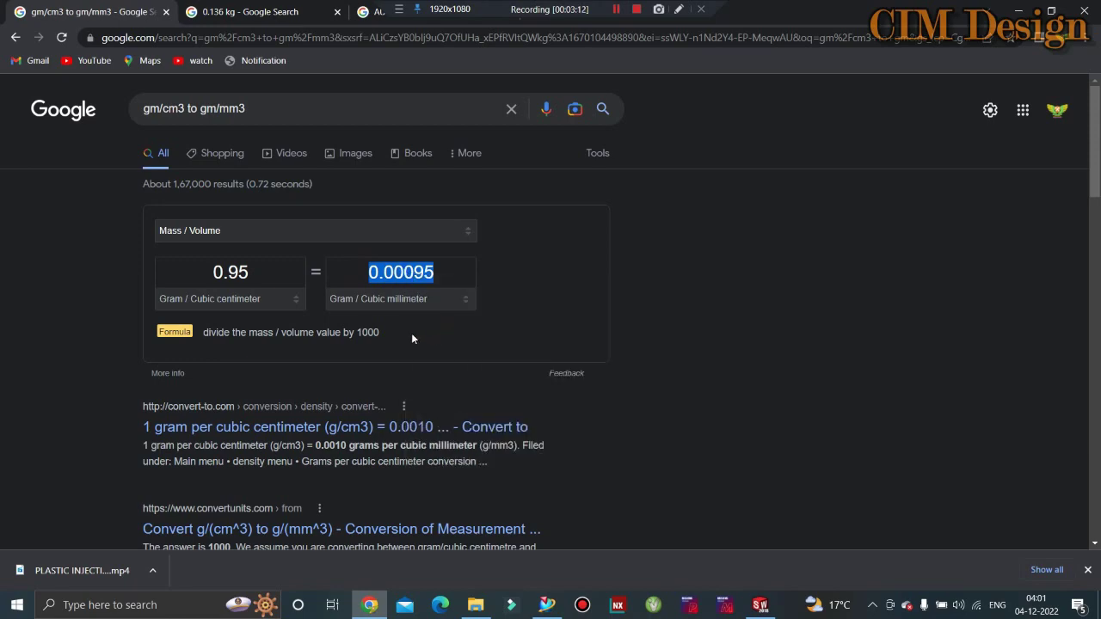
left_click(750, 607)
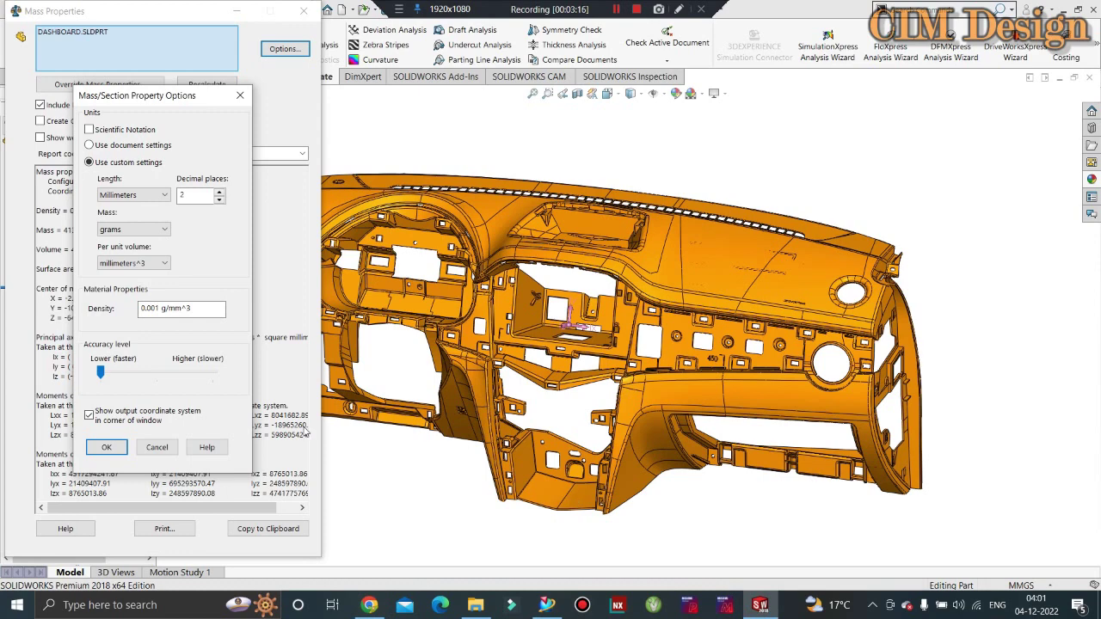
Paste 0.00095 g/mm^3 as the density, raise the accuracy level, and apply it
left_click(158, 310)
double_click(153, 309)
right_click(149, 313)
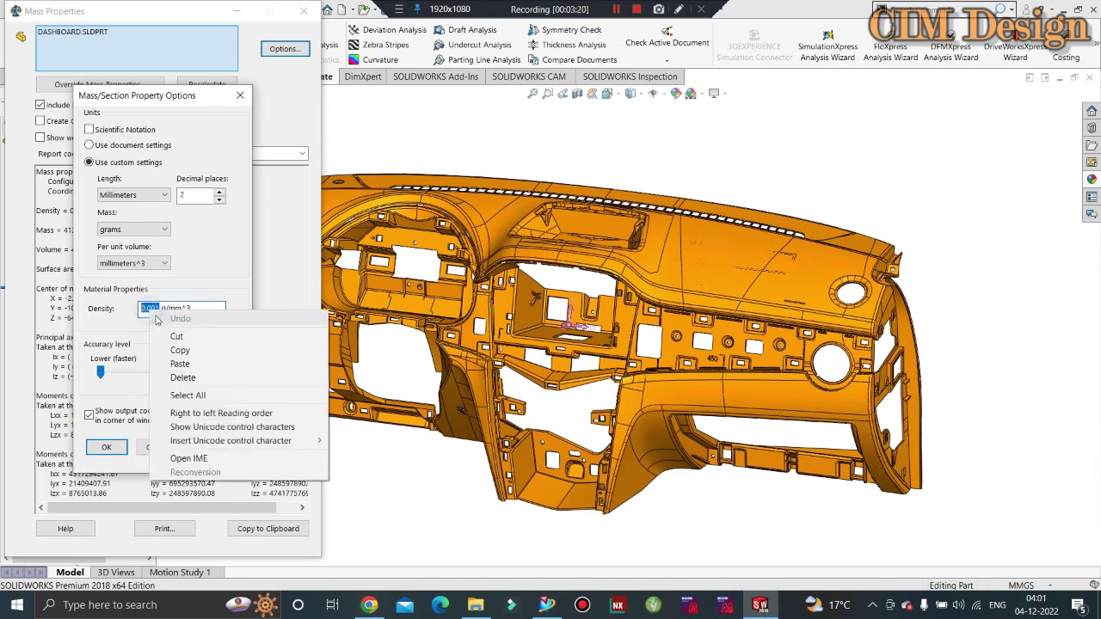
left_click(180, 364)
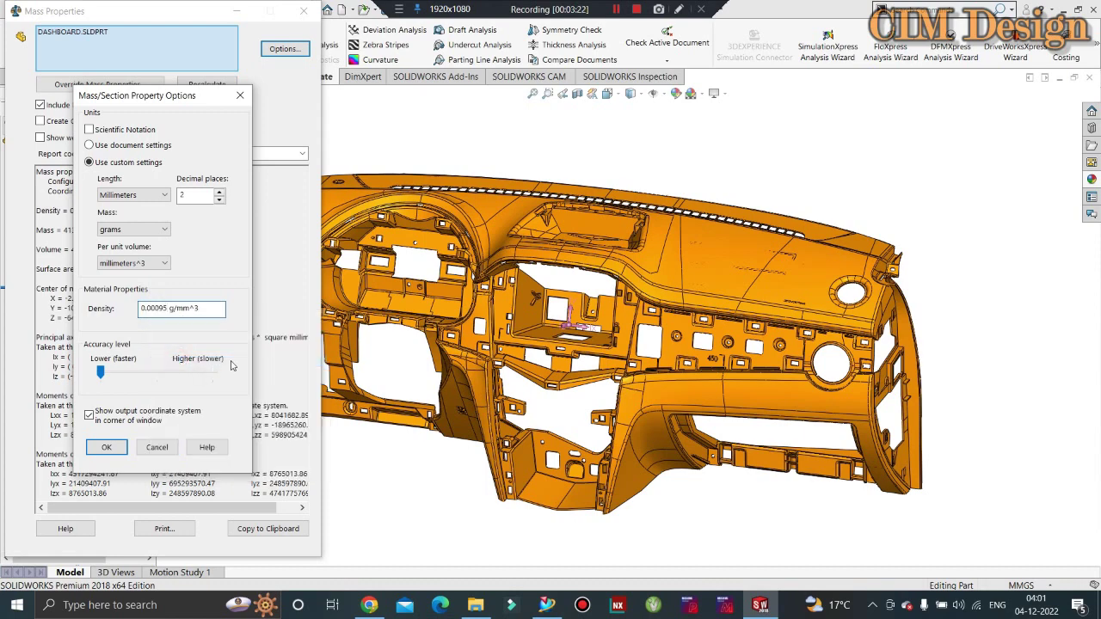
left_click(153, 377)
left_click(108, 448)
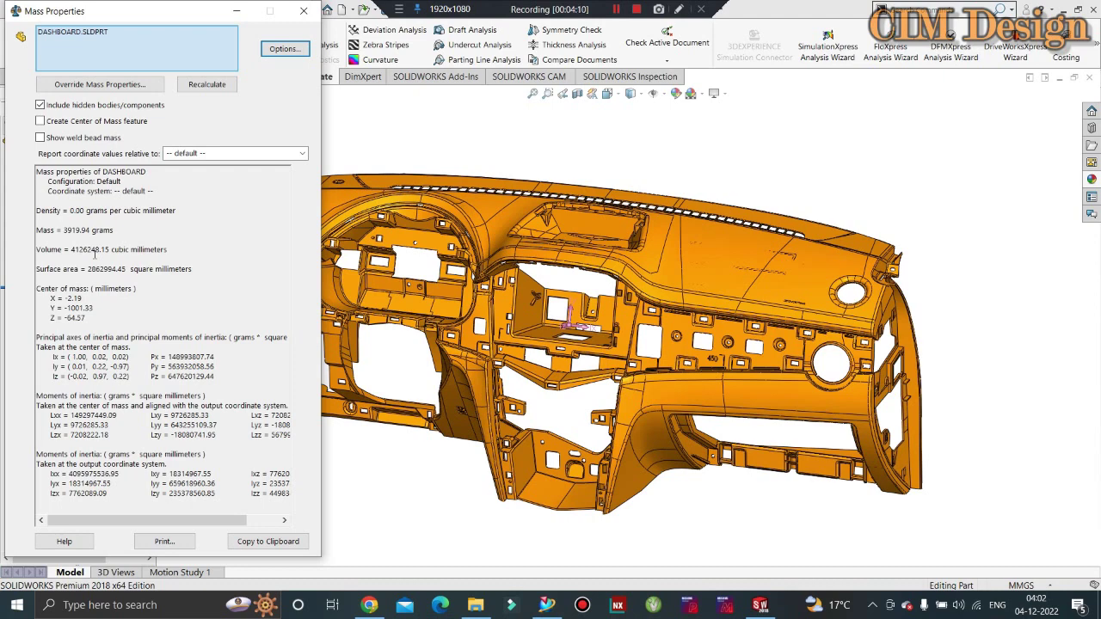
left_click_drag(62, 230, 112, 231)
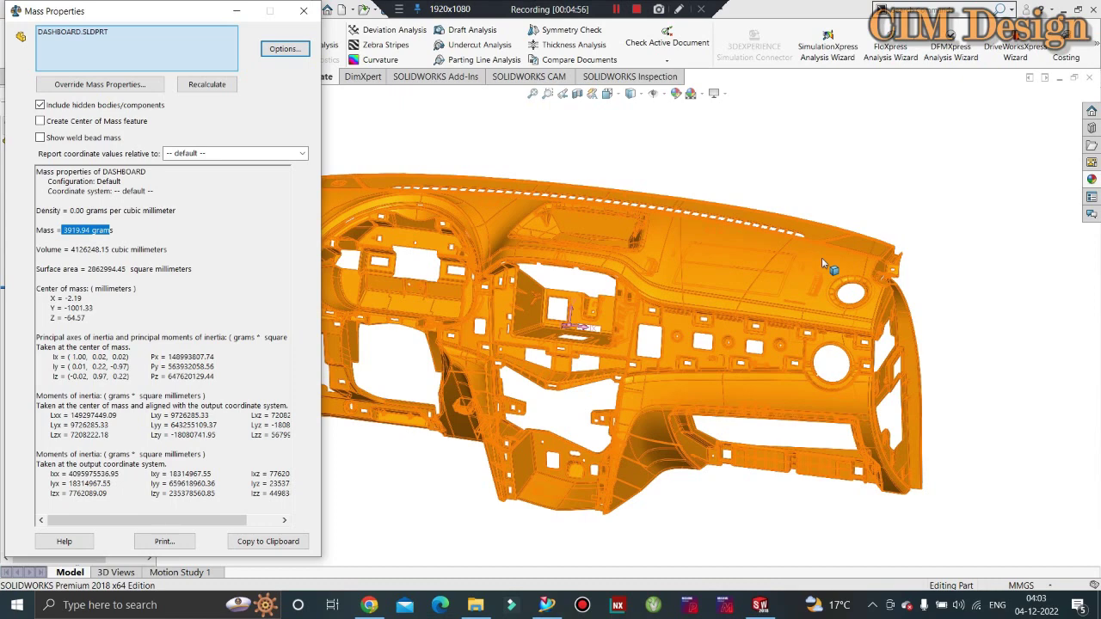
Close the Mass Properties dialog showing the 3919.94 g result
left_click(304, 11)
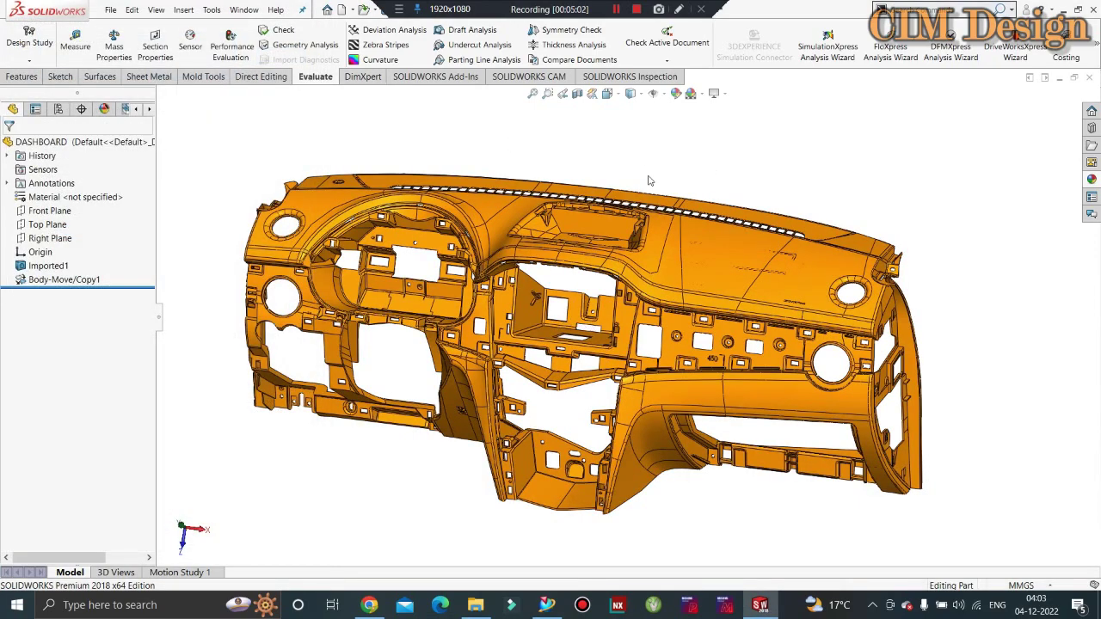